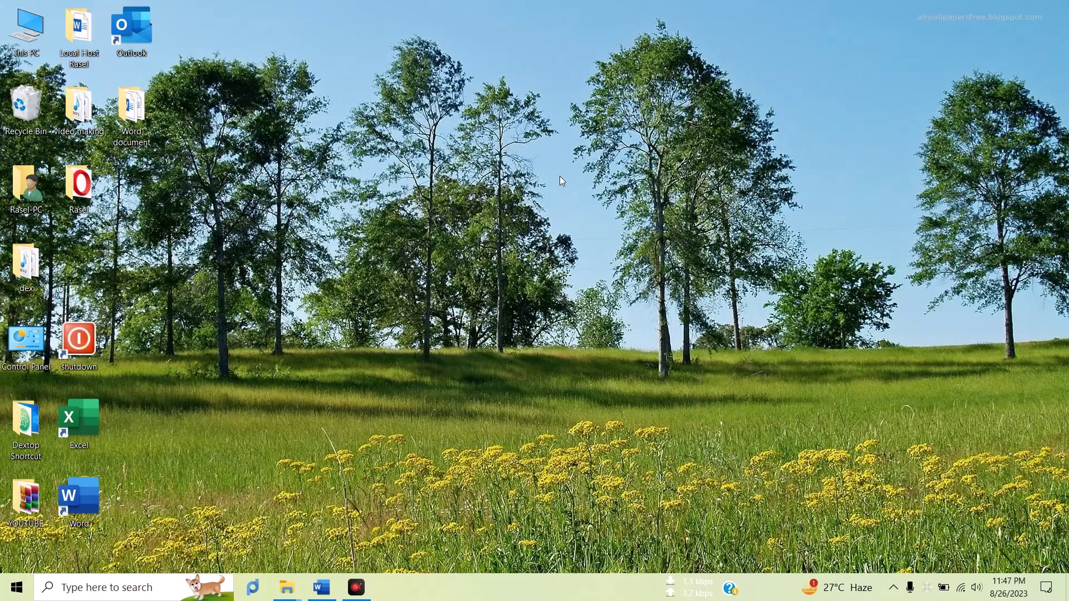
right_click(559, 176)
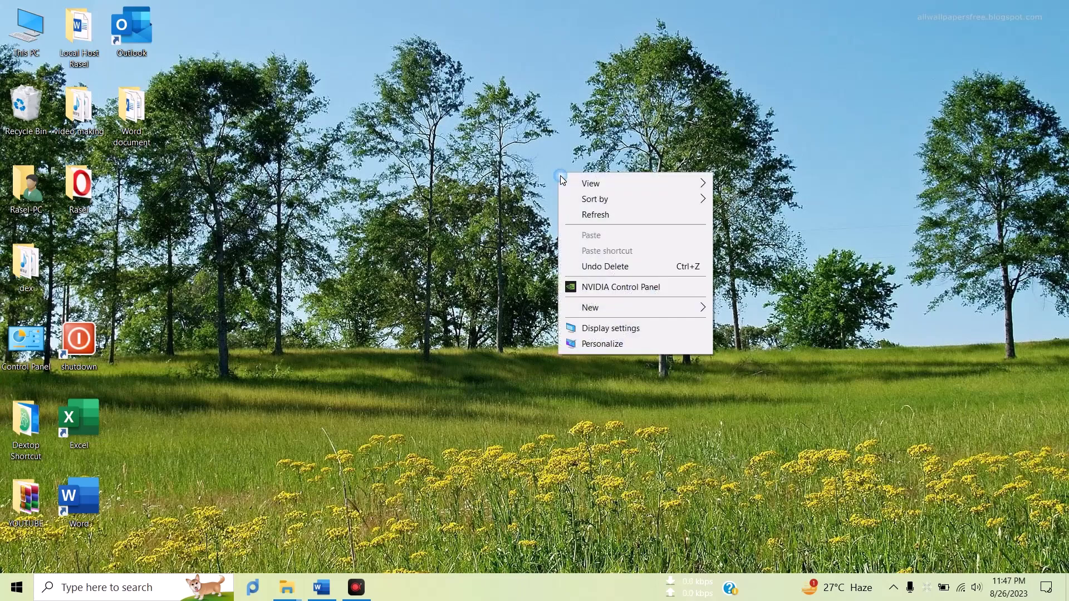
right_click(478, 116)
click(510, 159)
right_click(437, 106)
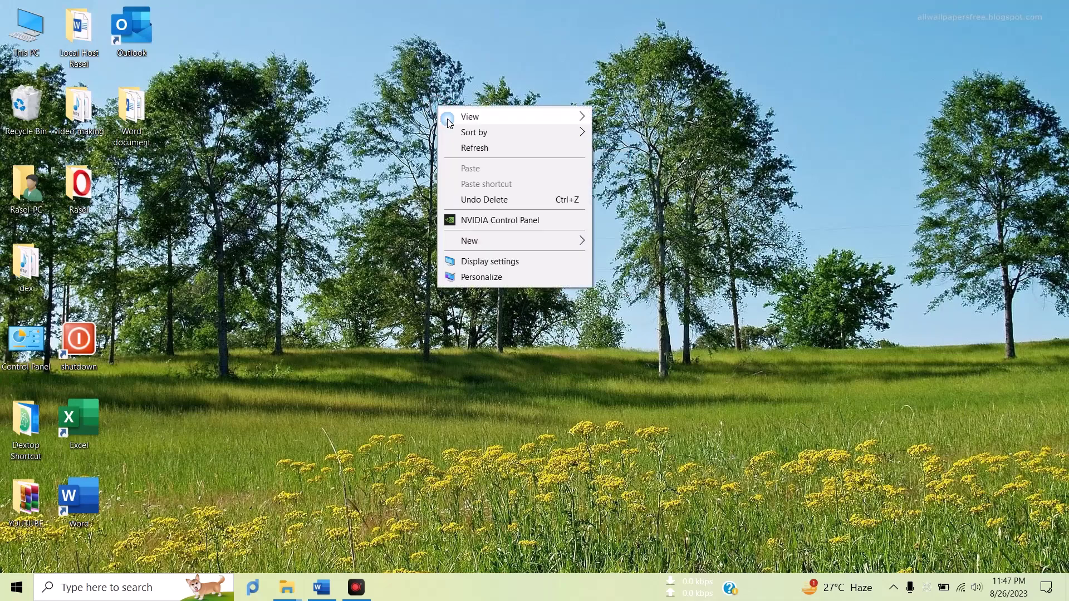
click(472, 149)
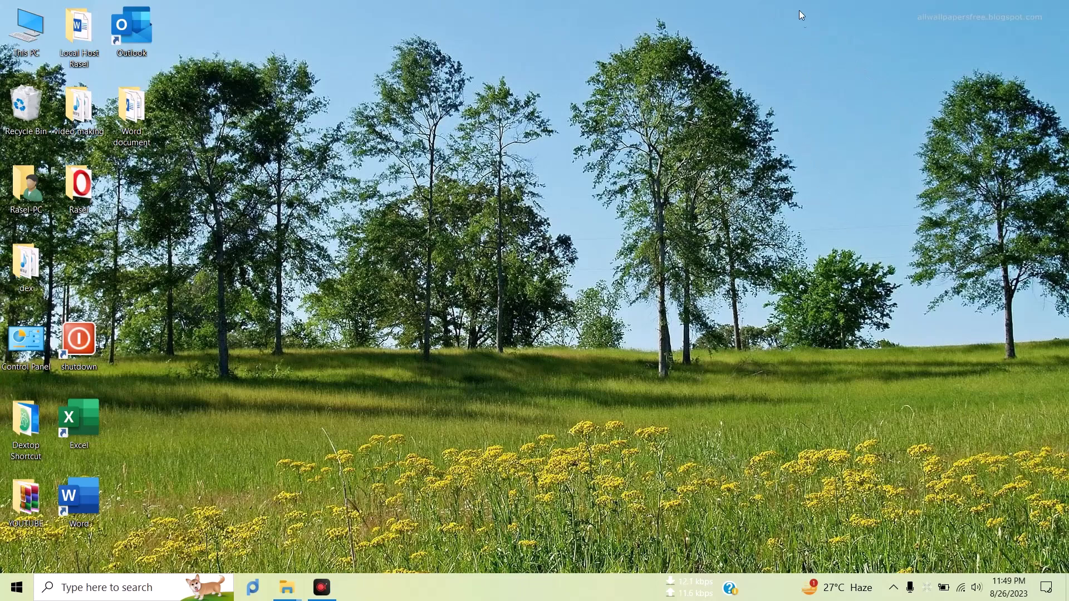
right_click(622, 133)
click(634, 172)
Open Chrome from the Dextop Shortcut folder with the first profile and replace the restored help page with a blank new tab
double_click(25, 433)
double_click(315, 336)
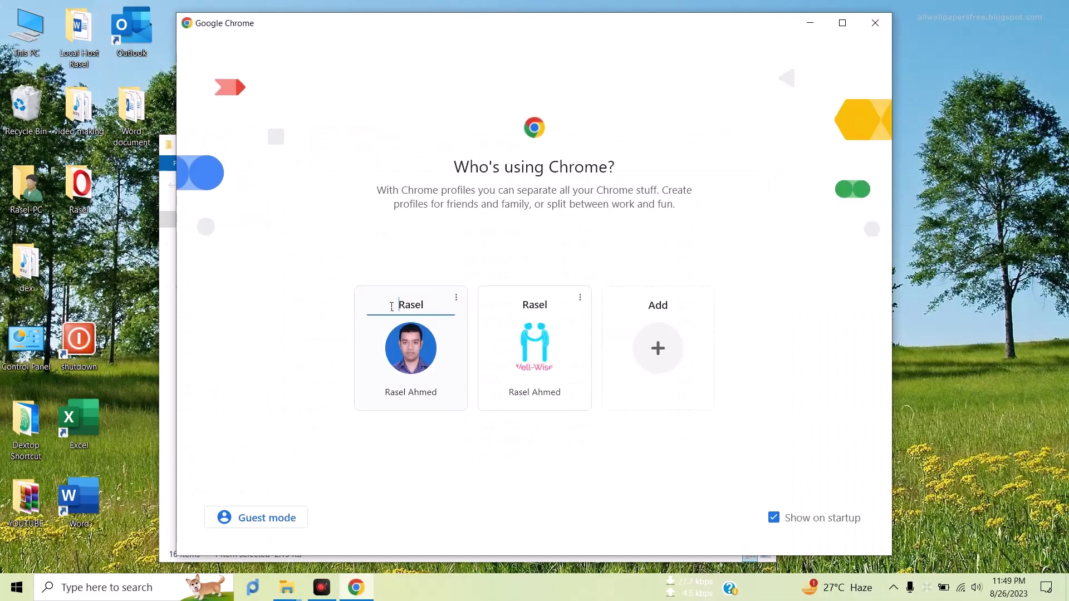
click(399, 336)
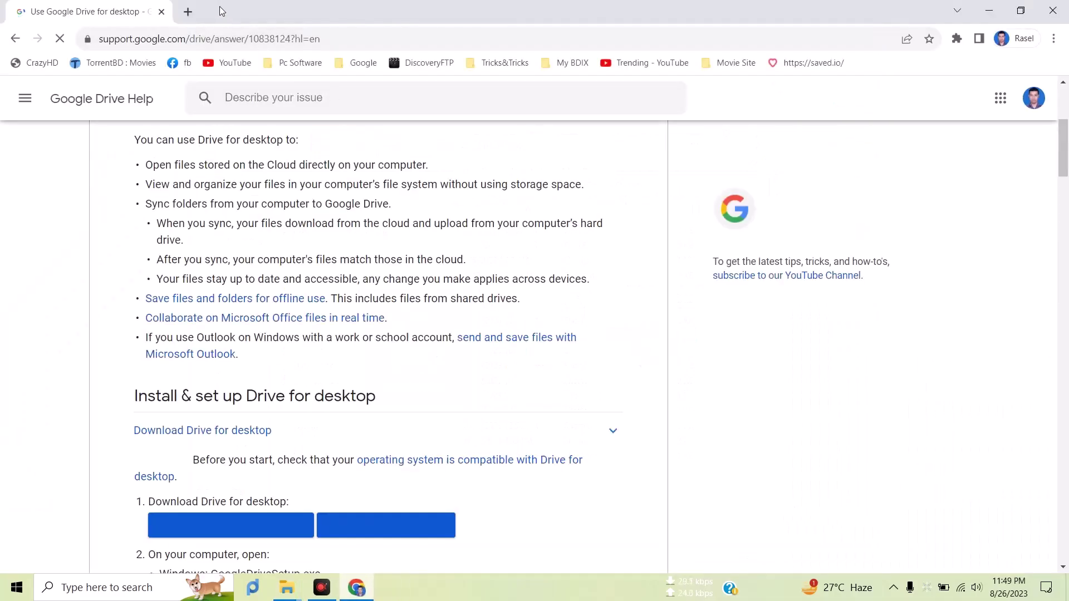
click(188, 11)
click(162, 12)
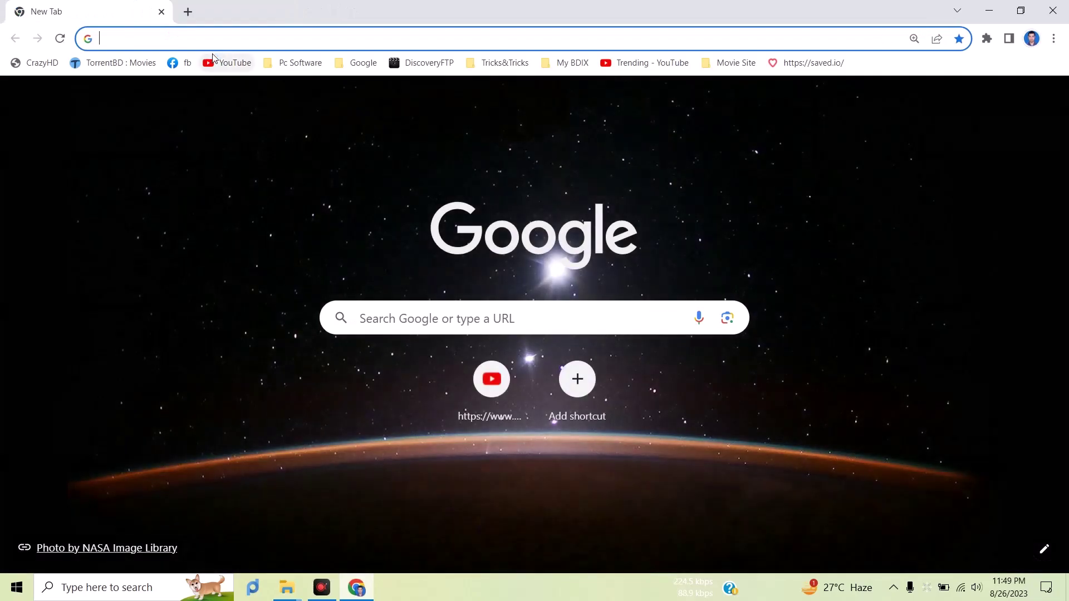
Search Google for "google drive sync desktop"
text(goog)
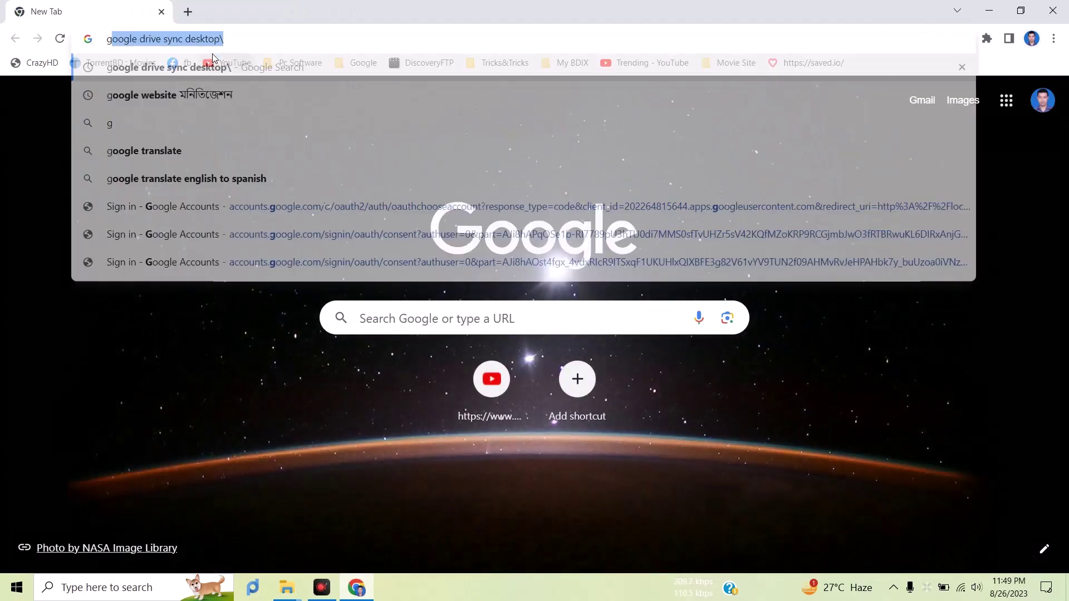
text(le)
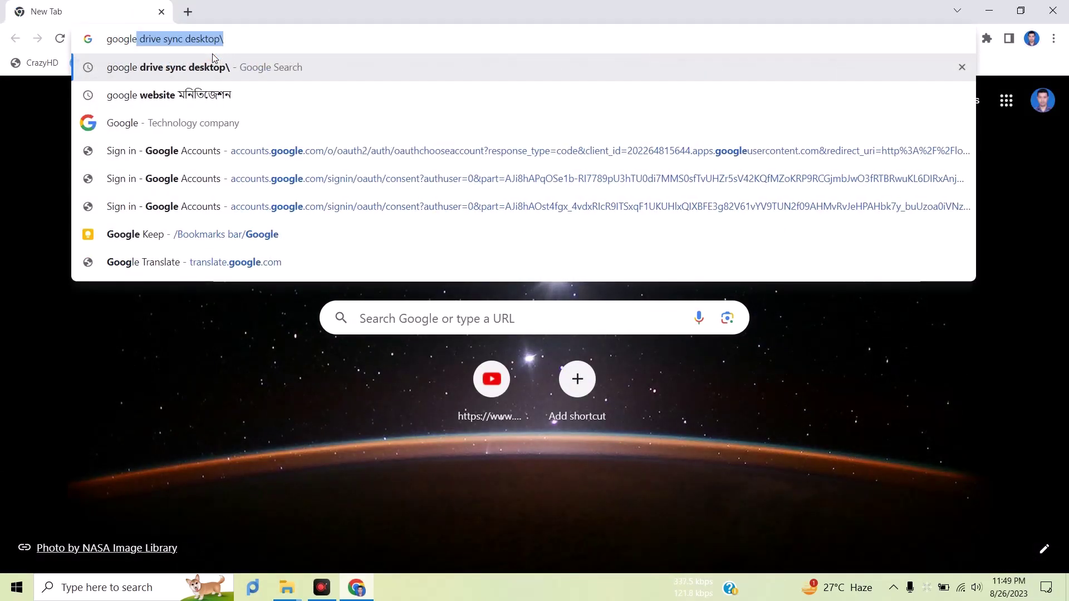
text( drive sy)
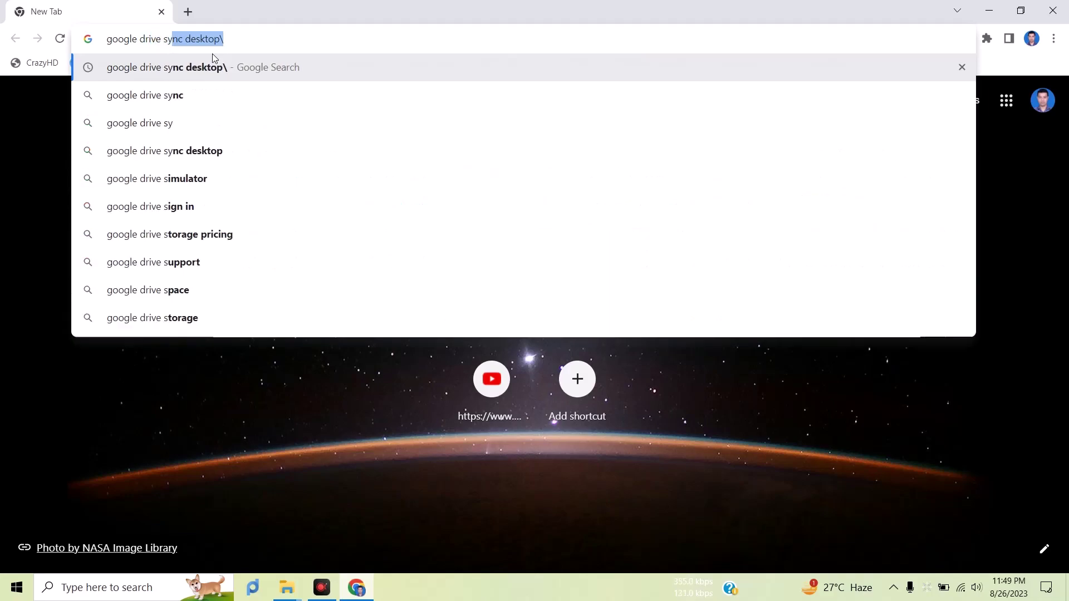
text(nc desktop)
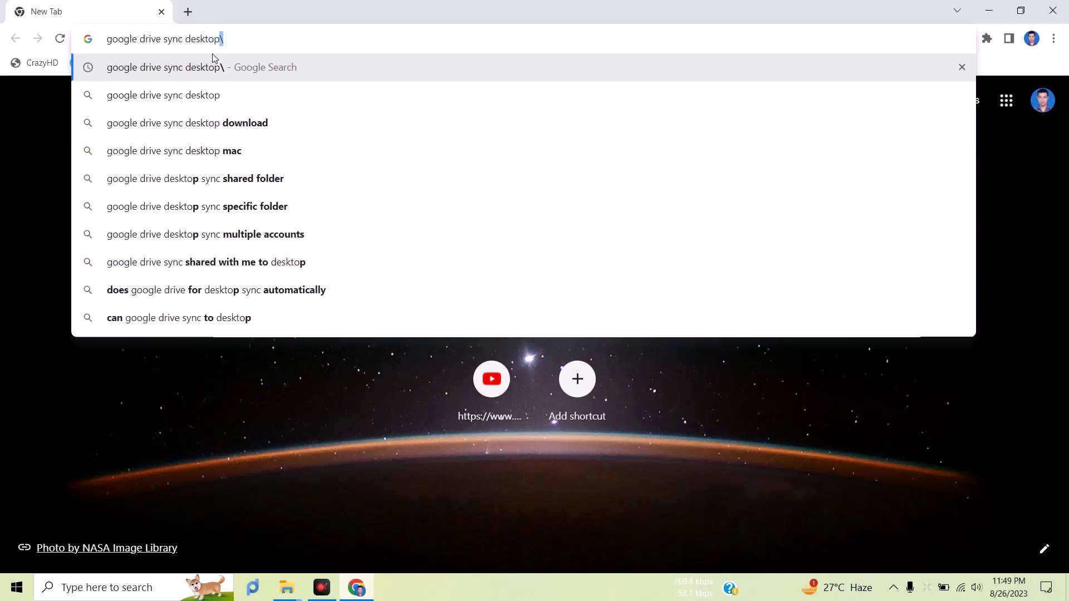
key(BackSpace)
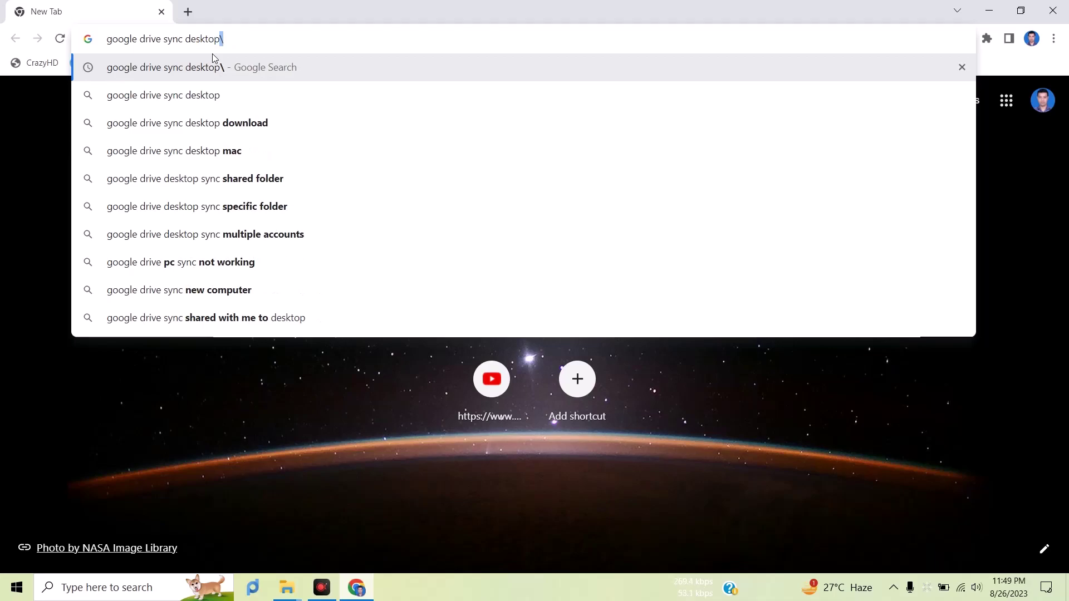
key(Return)
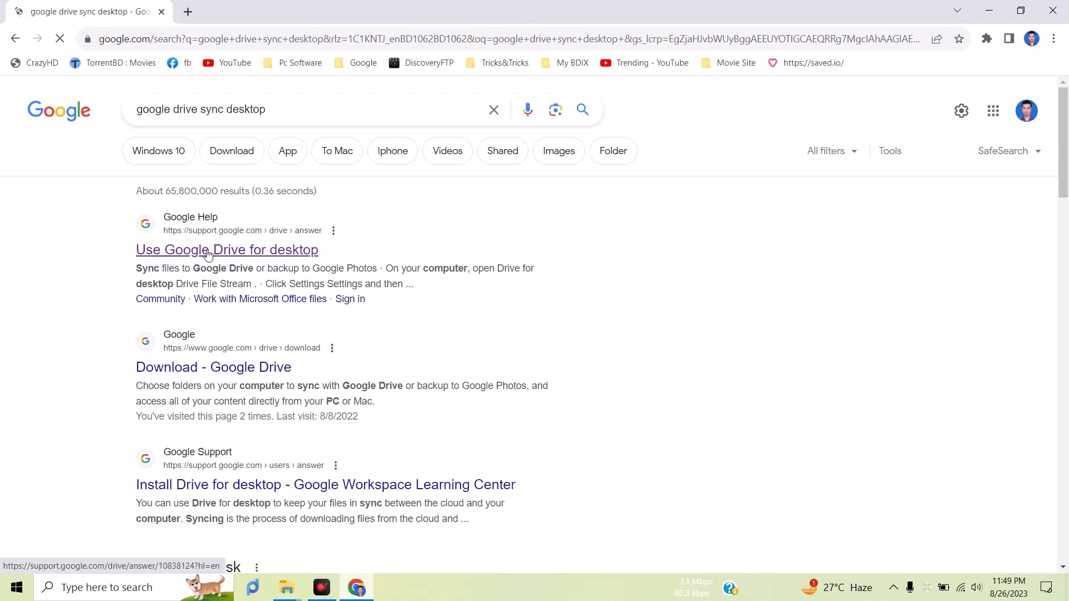
From the "Use Google Drive for desktop" help page, request the Windows download of Drive for desktop
click(225, 251)
scroll(230, 243, down, 7)
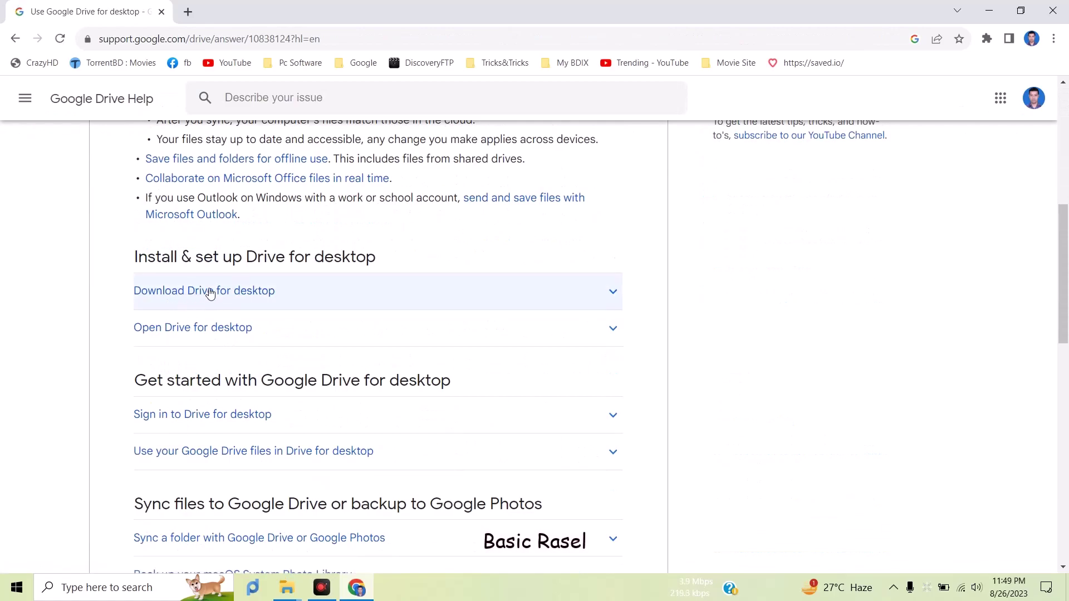
click(249, 295)
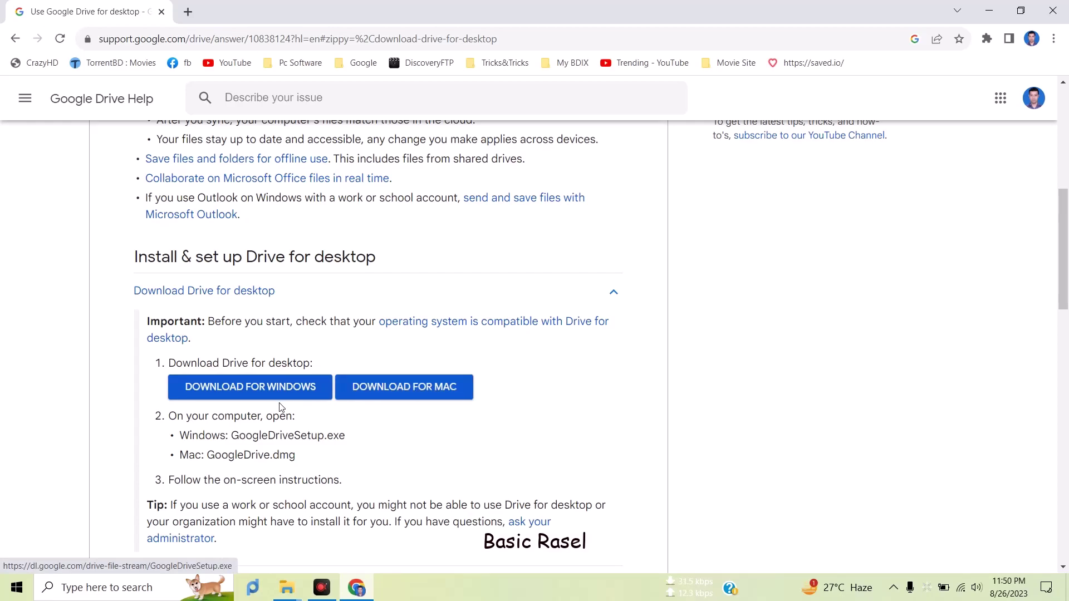
click(227, 393)
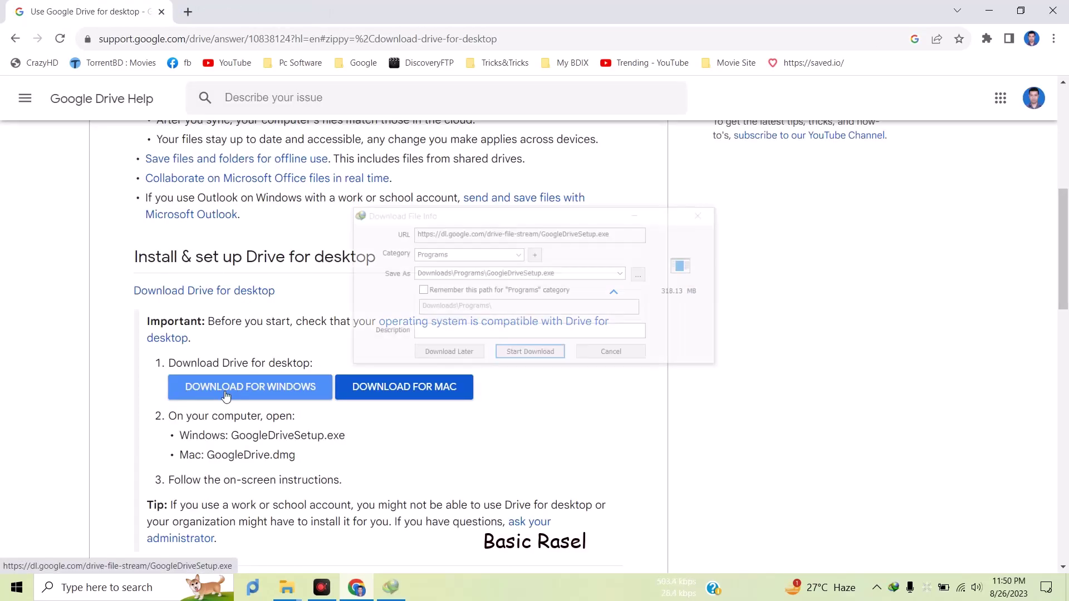
Set the save location of GoogleDriveSetup.exe to the Desktop and start the download
click(641, 275)
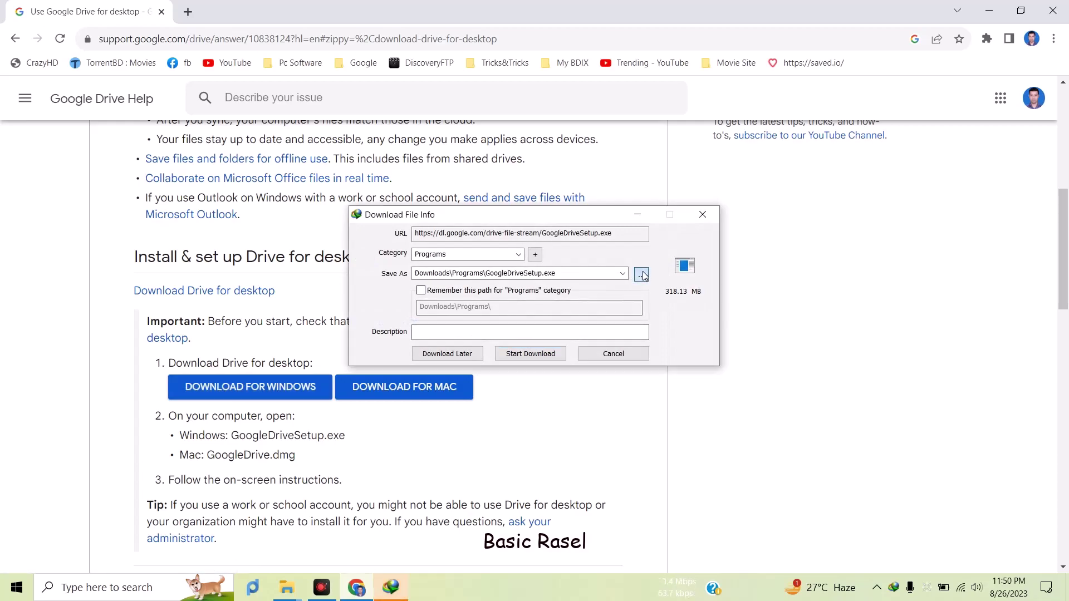
click(393, 315)
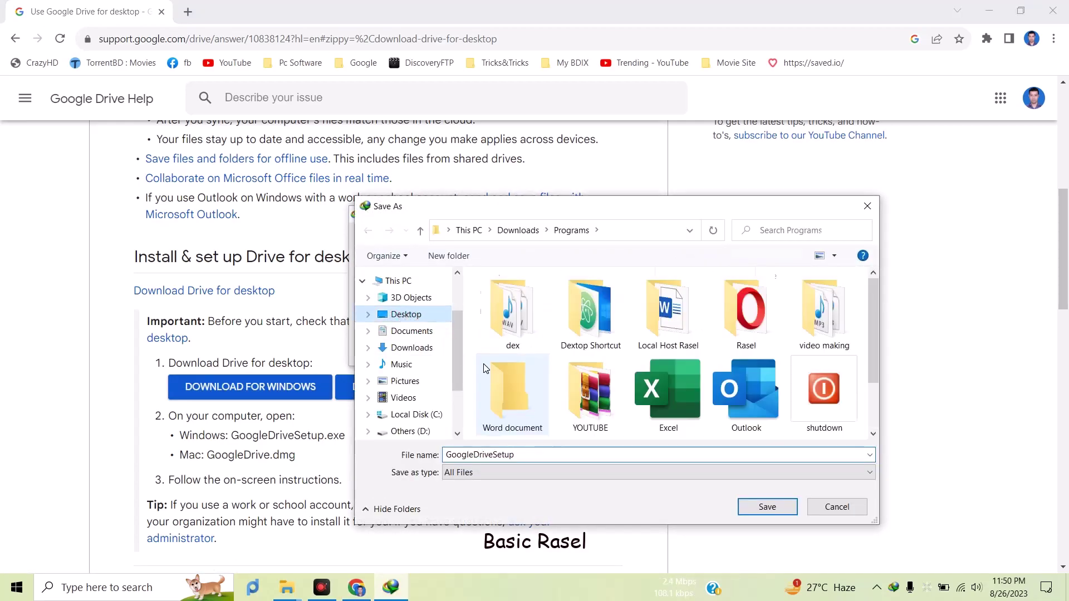
click(762, 507)
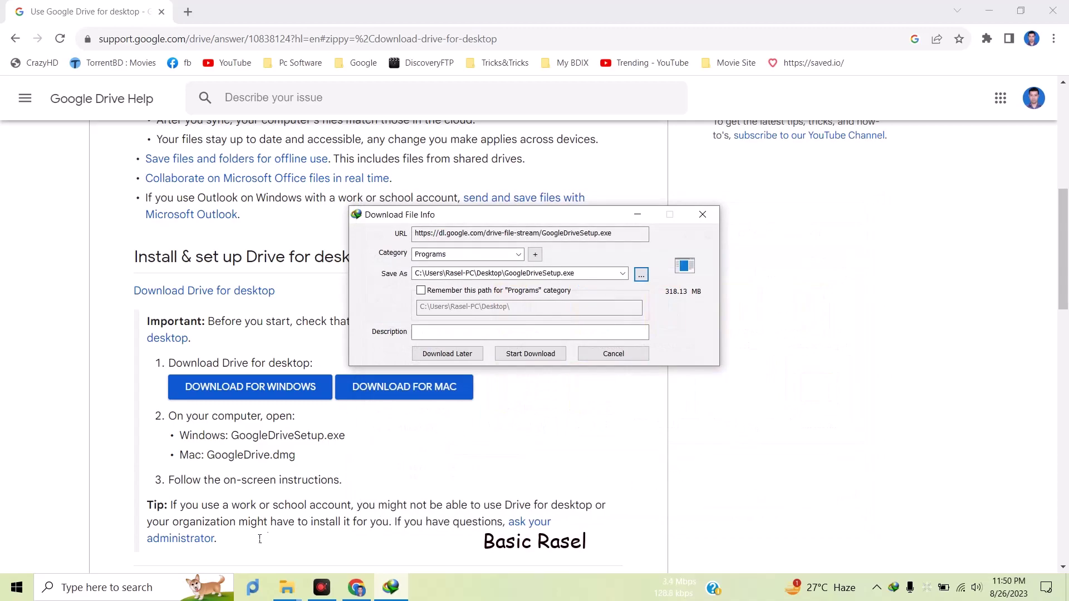
click(256, 589)
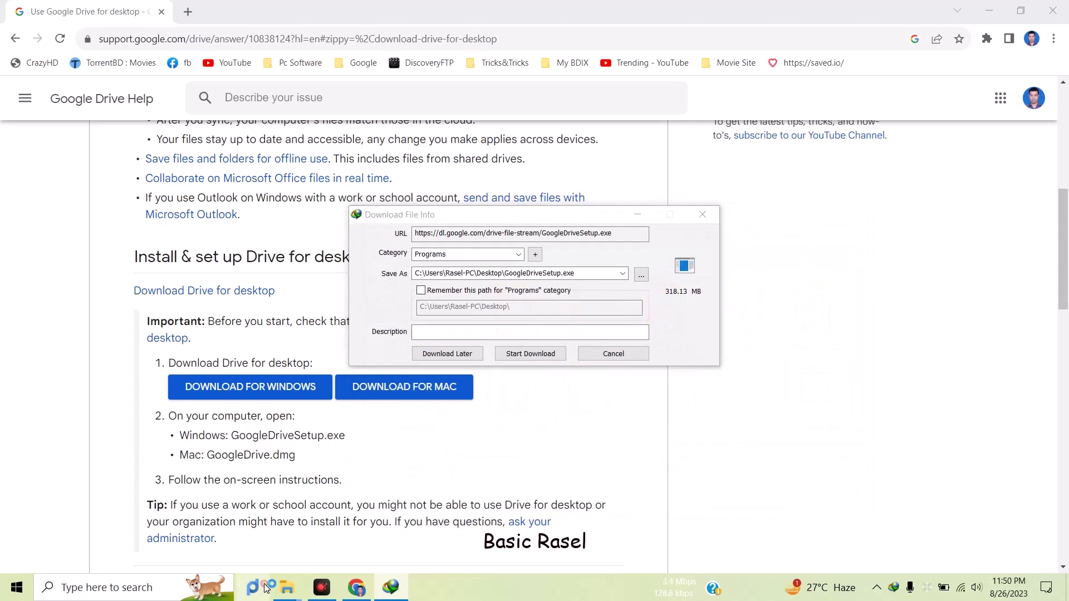
click(533, 354)
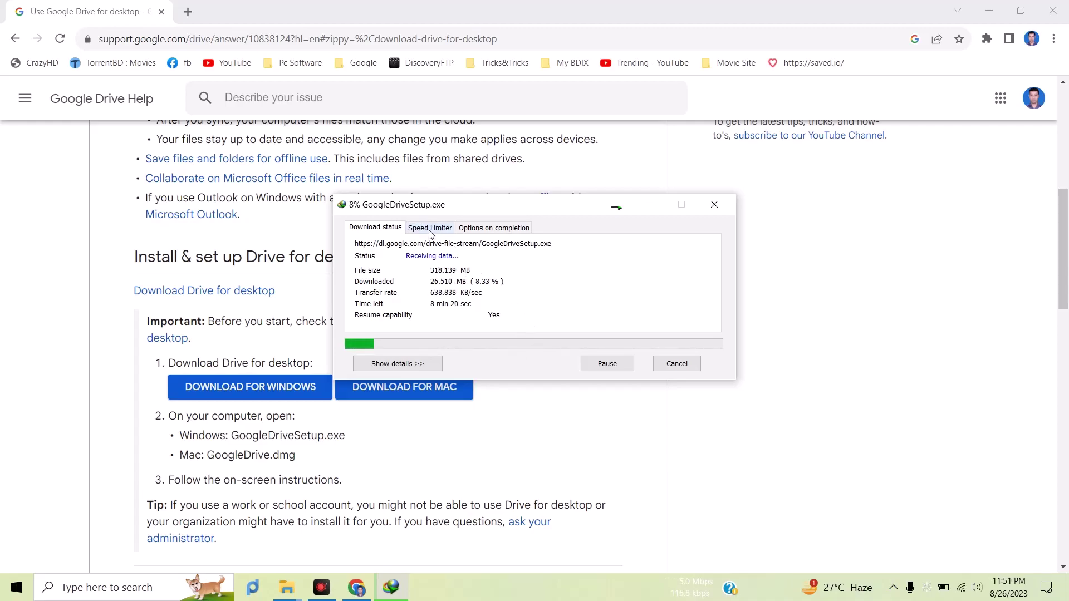
Review the installer download's status, speed limiter settings and completion options
click(432, 230)
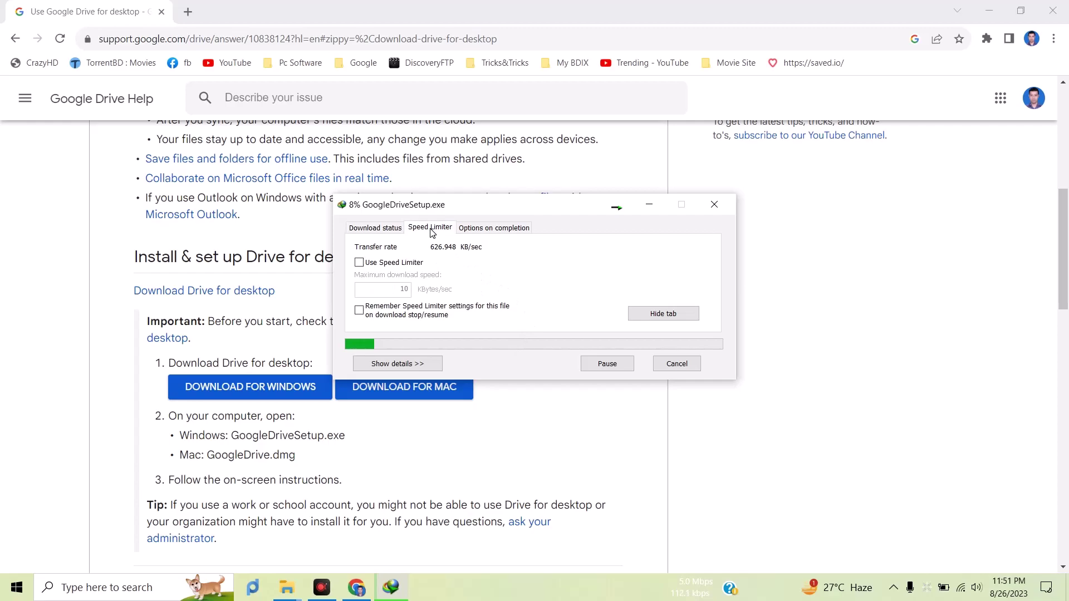
click(471, 229)
click(362, 228)
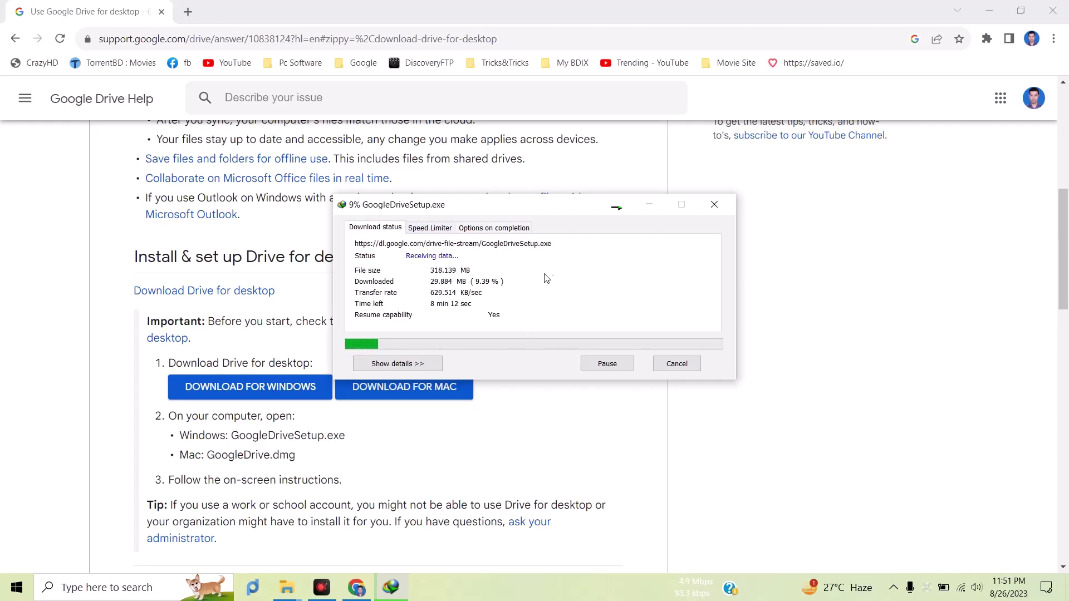
click(430, 229)
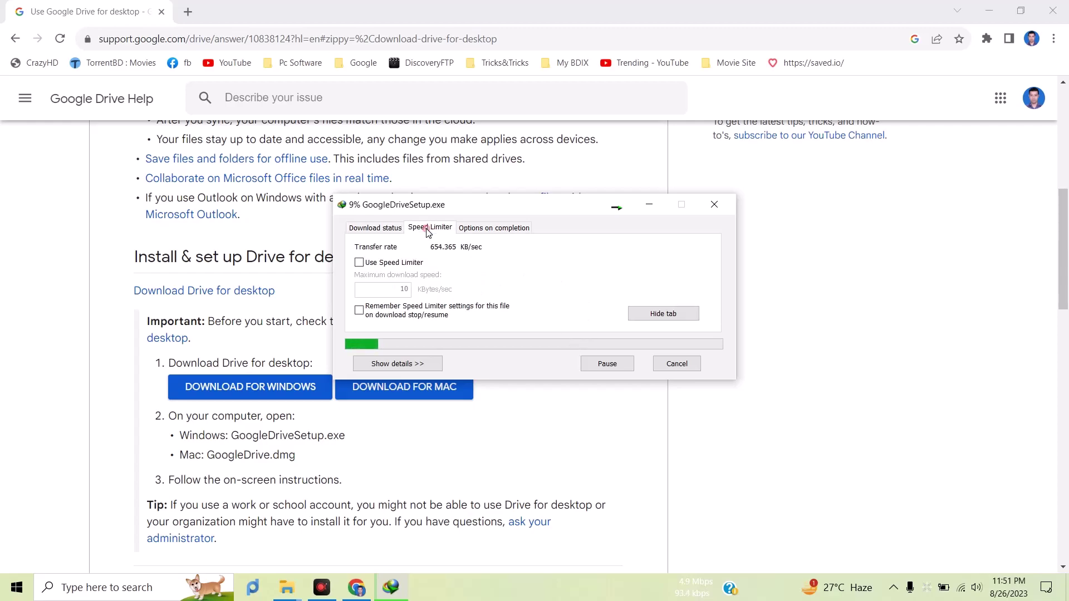
click(492, 228)
click(372, 228)
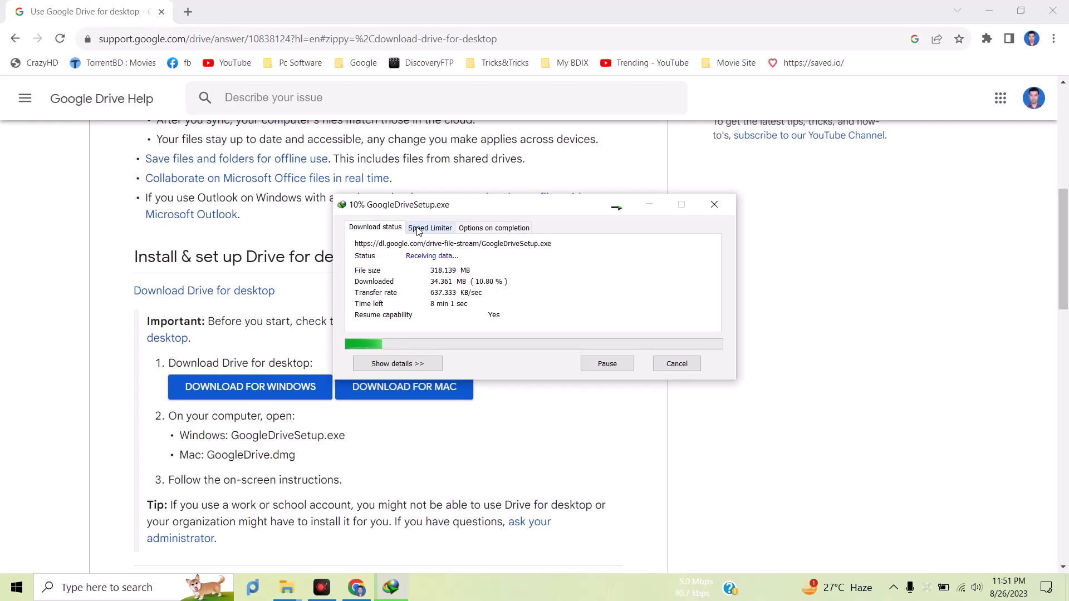
click(421, 228)
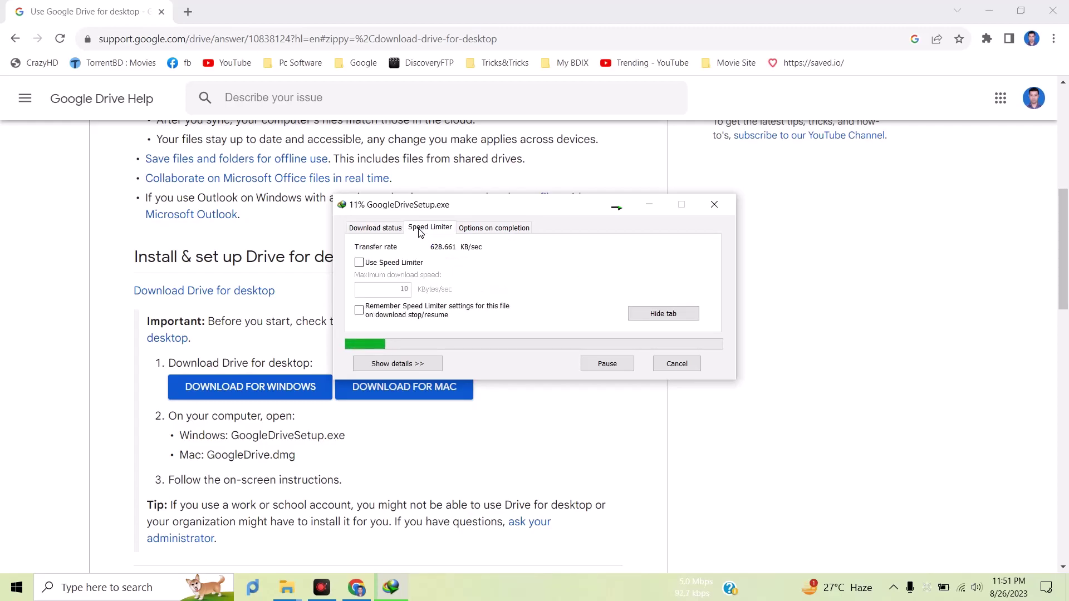
click(388, 228)
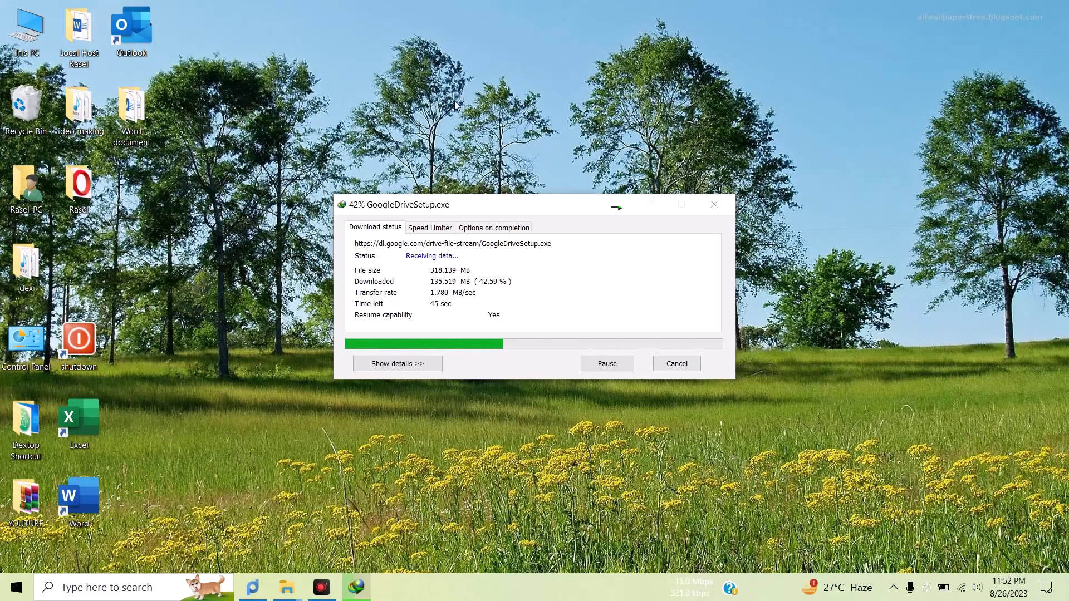
Create a desktop folder named "Google Drive automatic Backup" and move it to the upper edge of the desktop
right_click(883, 79)
mouse_move(913, 213)
click(858, 215)
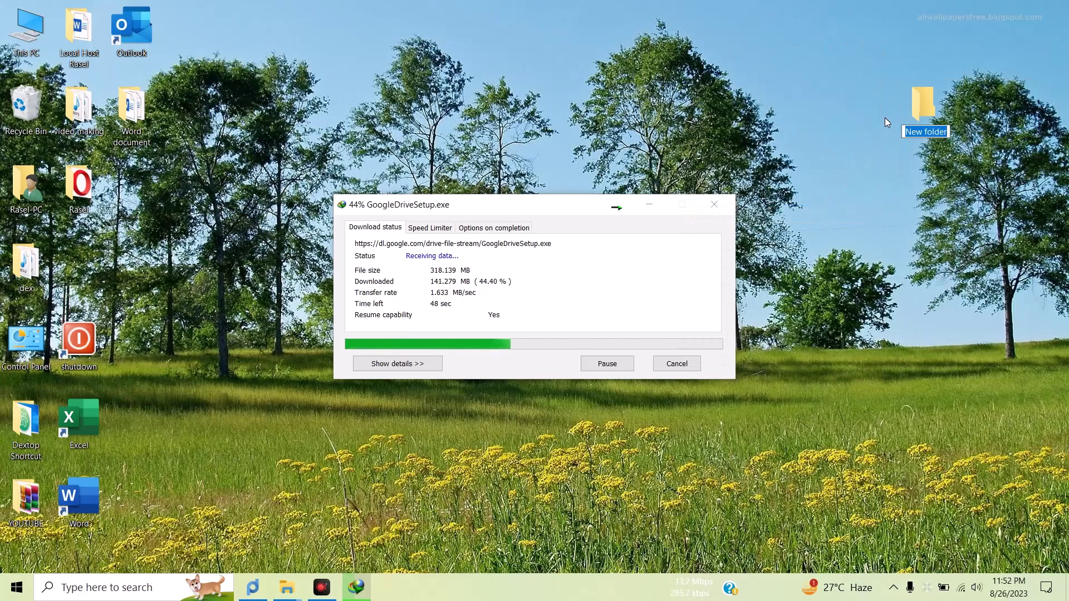
text(Google)
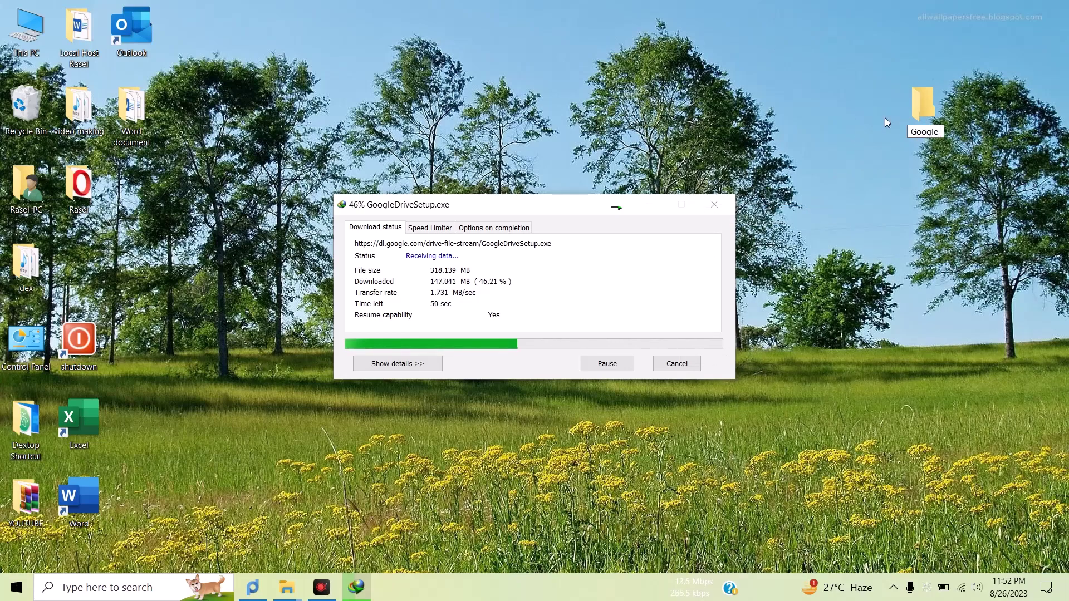
text( Drive)
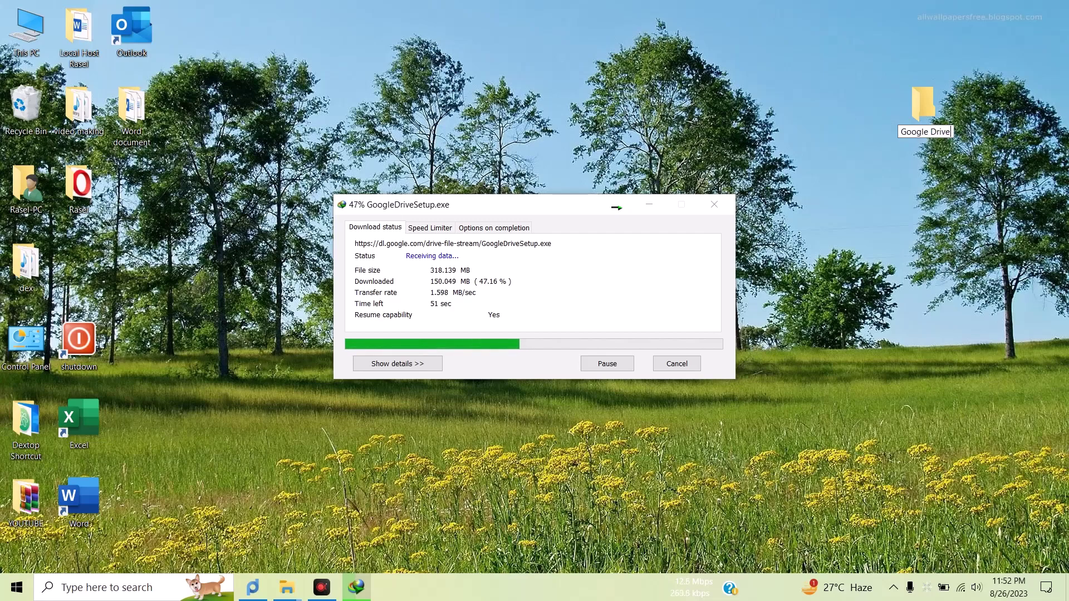
text( automatic Backup)
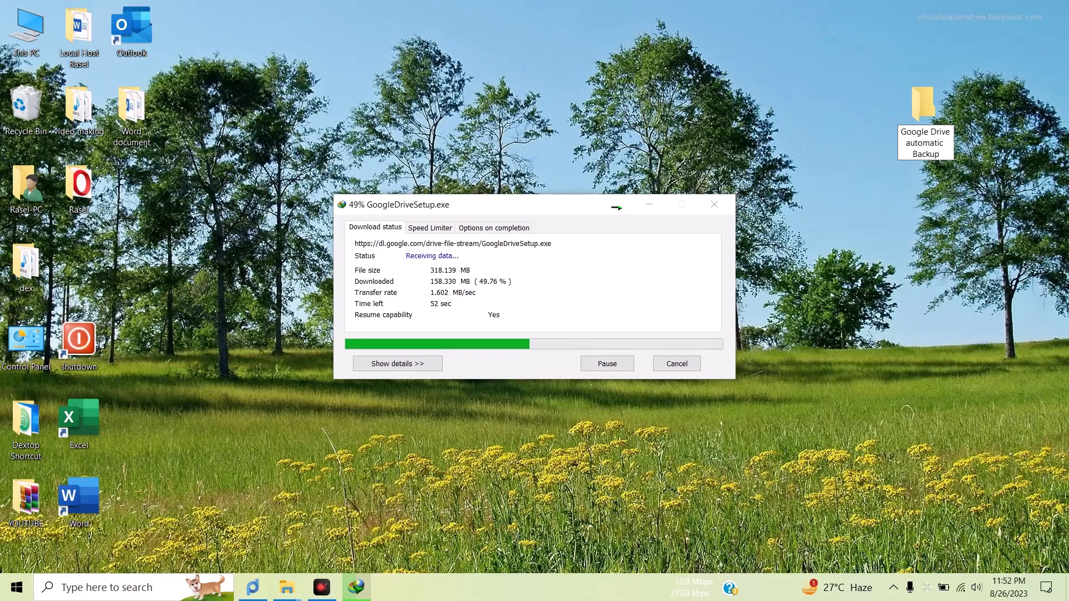
key(Return)
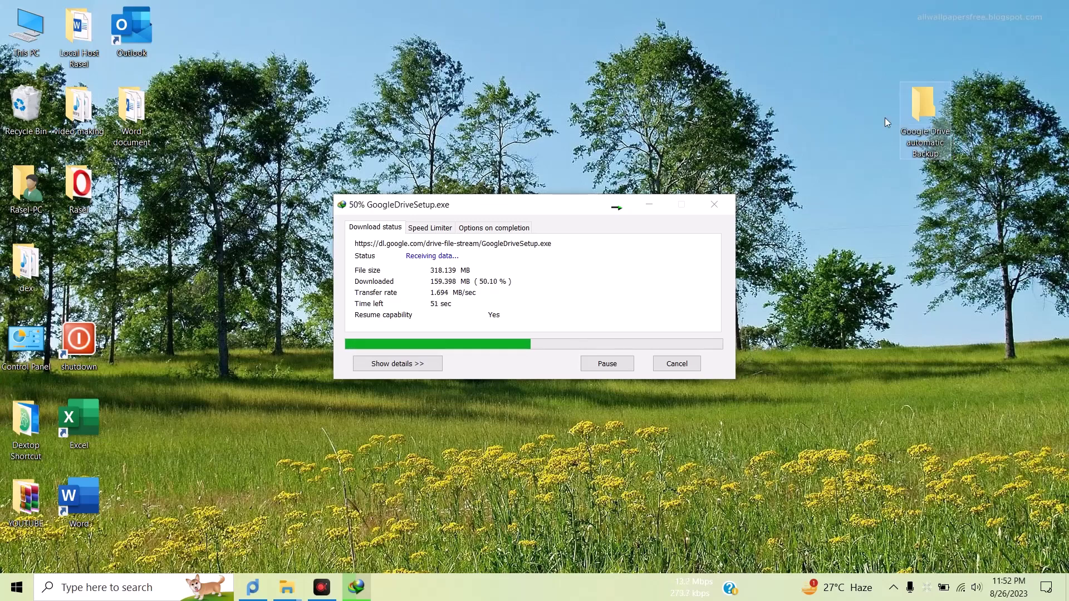
drag(945, 148, 893, 70)
right_click(863, 115)
click(877, 129)
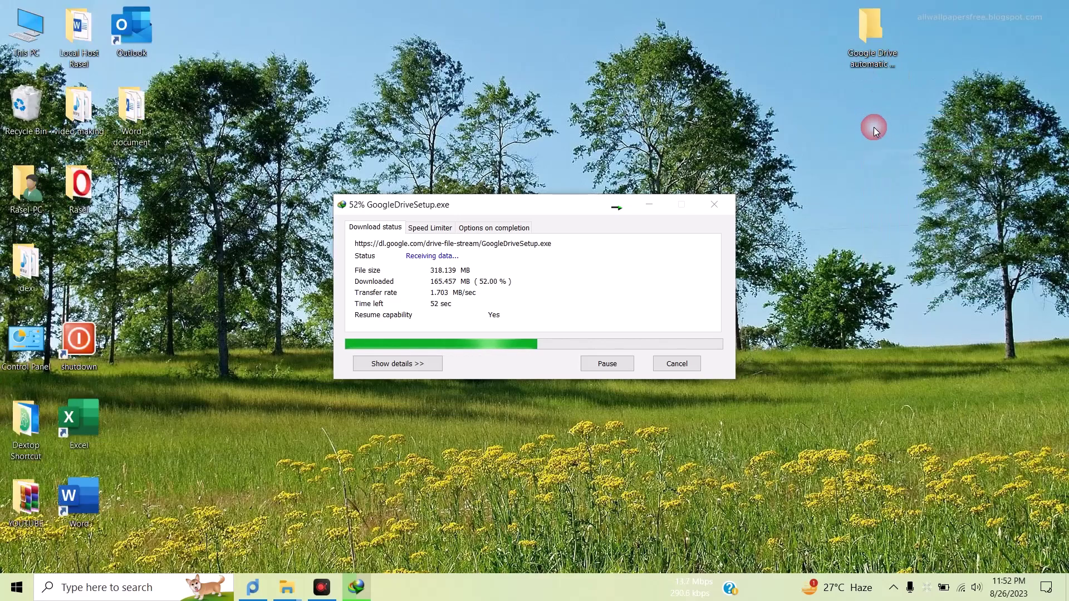
right_click(873, 133)
click(888, 165)
right_click(807, 119)
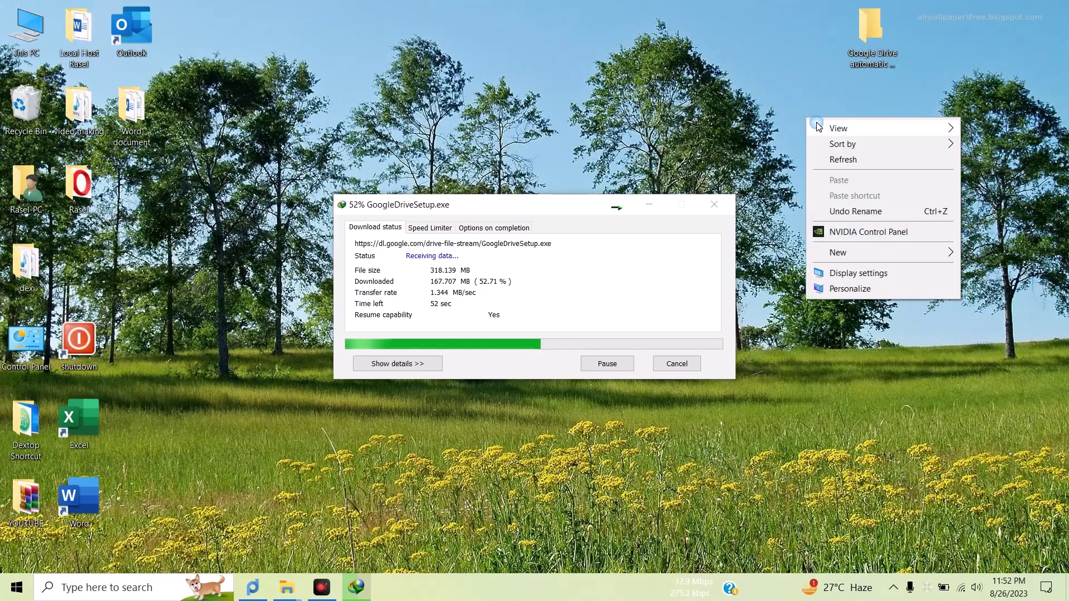
click(853, 161)
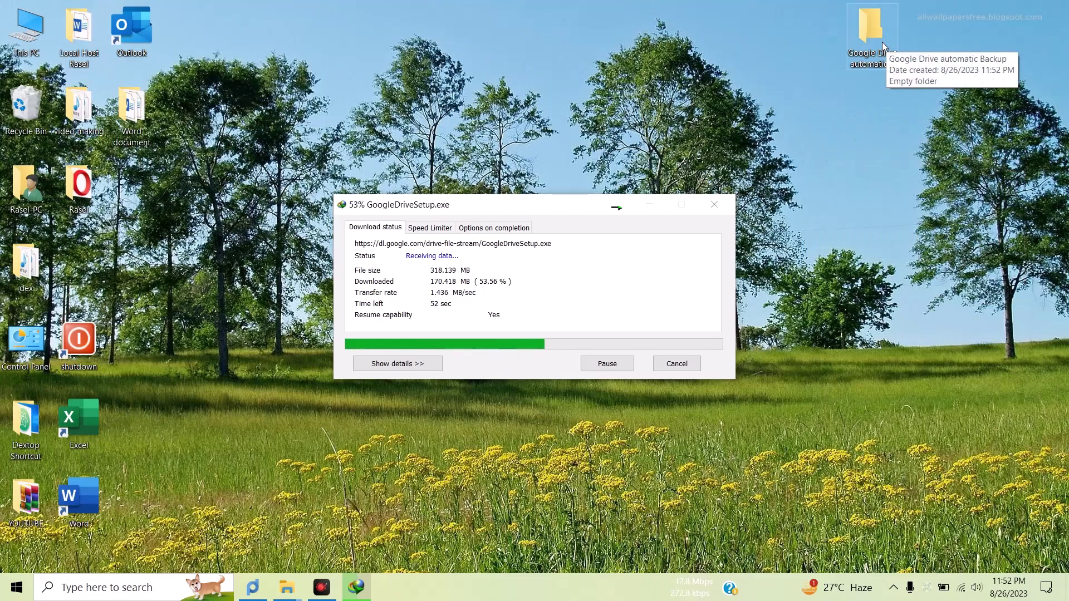
right_click(863, 110)
click(877, 154)
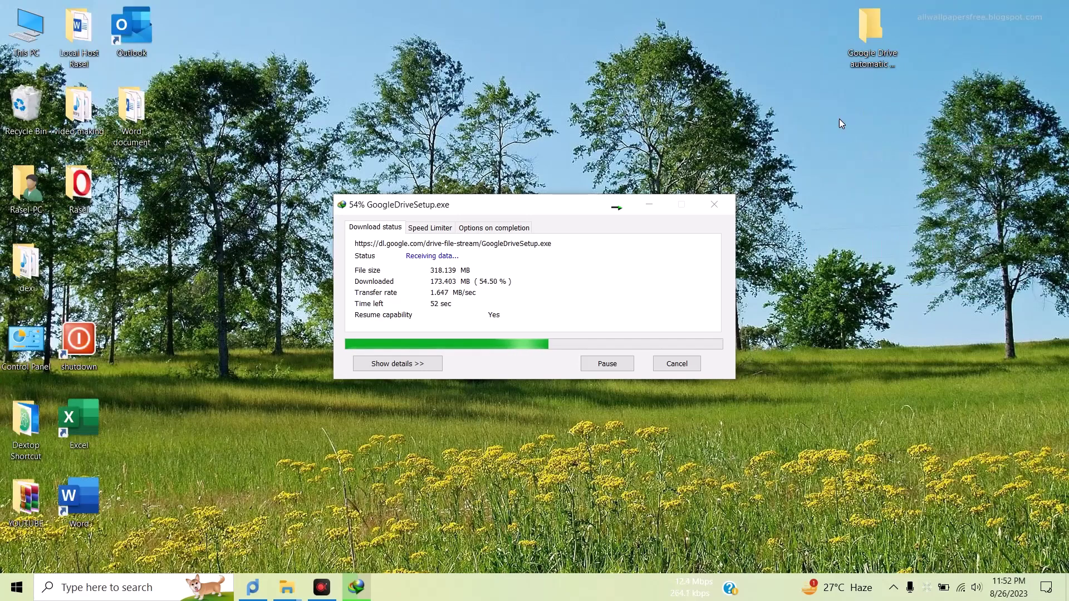
right_click(763, 109)
click(776, 152)
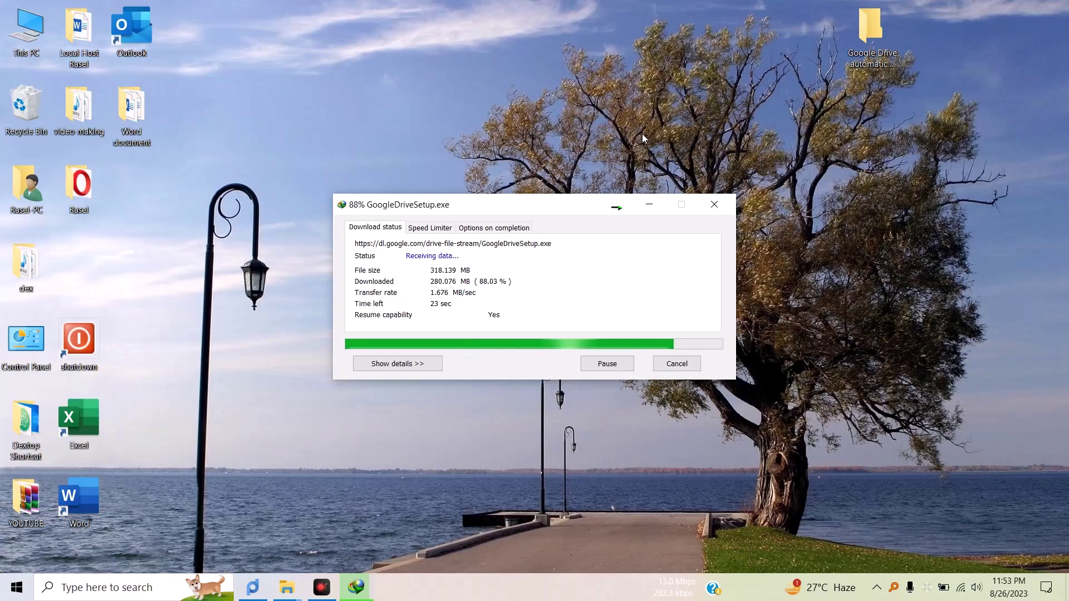
right_click(494, 96)
click(523, 138)
right_click(442, 62)
click(480, 105)
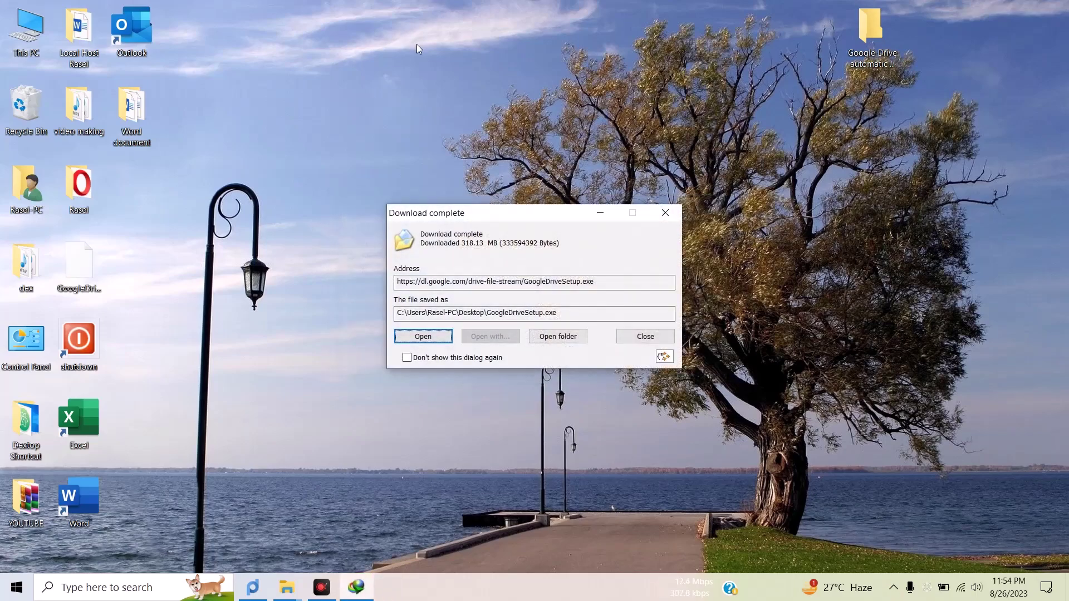
Run the downloaded GoogleDriveSetup.exe and install Google Drive with an application shortcut added to the Desktop
click(433, 337)
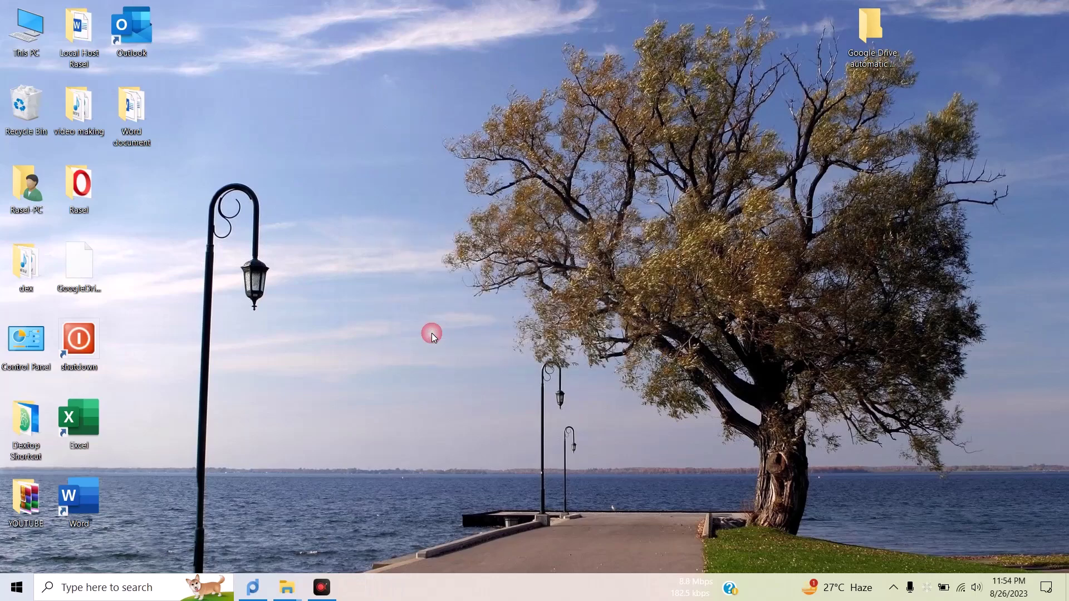
right_click(475, 125)
click(460, 129)
right_click(460, 129)
click(493, 175)
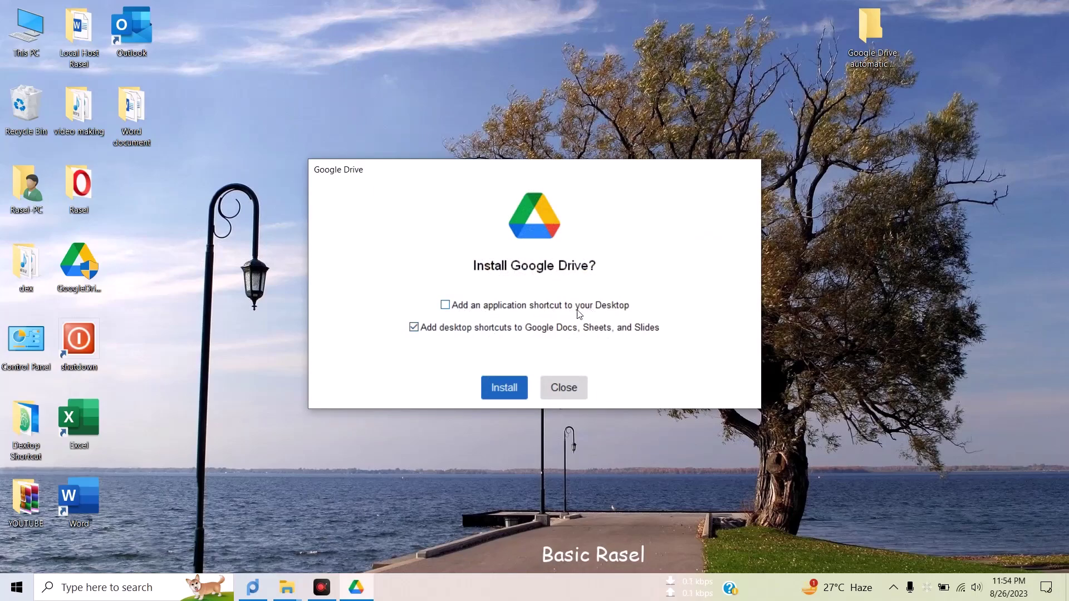
click(482, 307)
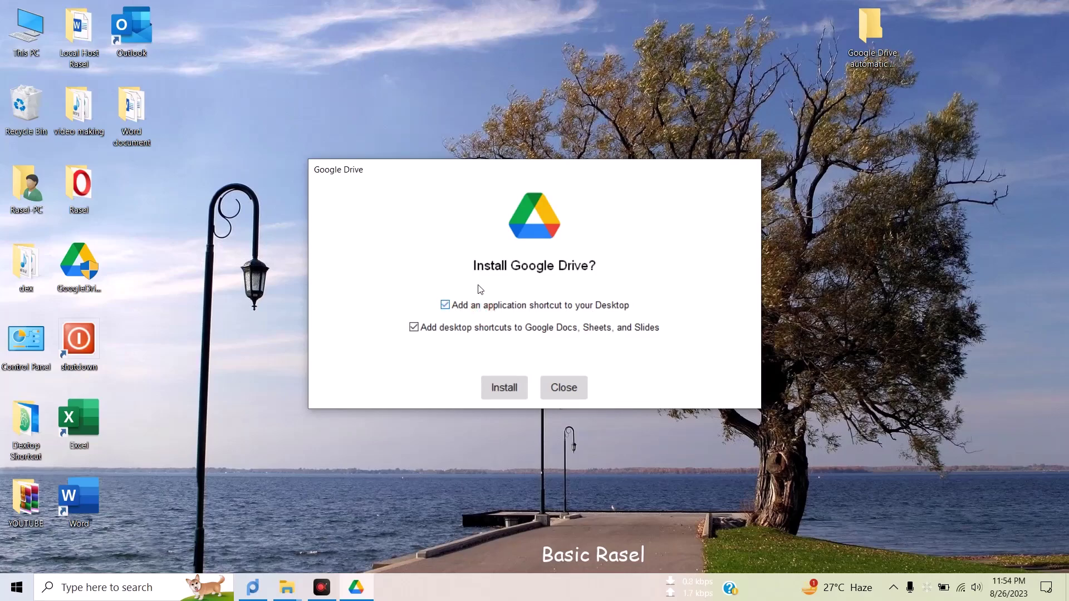
click(502, 385)
right_click(447, 72)
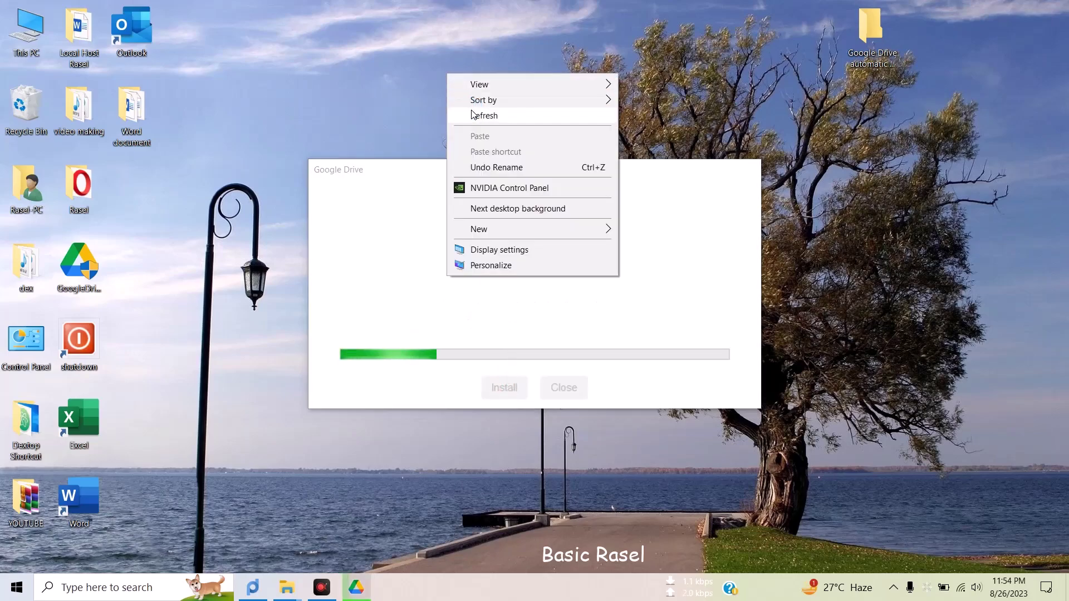
right_click(472, 108)
click(487, 151)
right_click(424, 65)
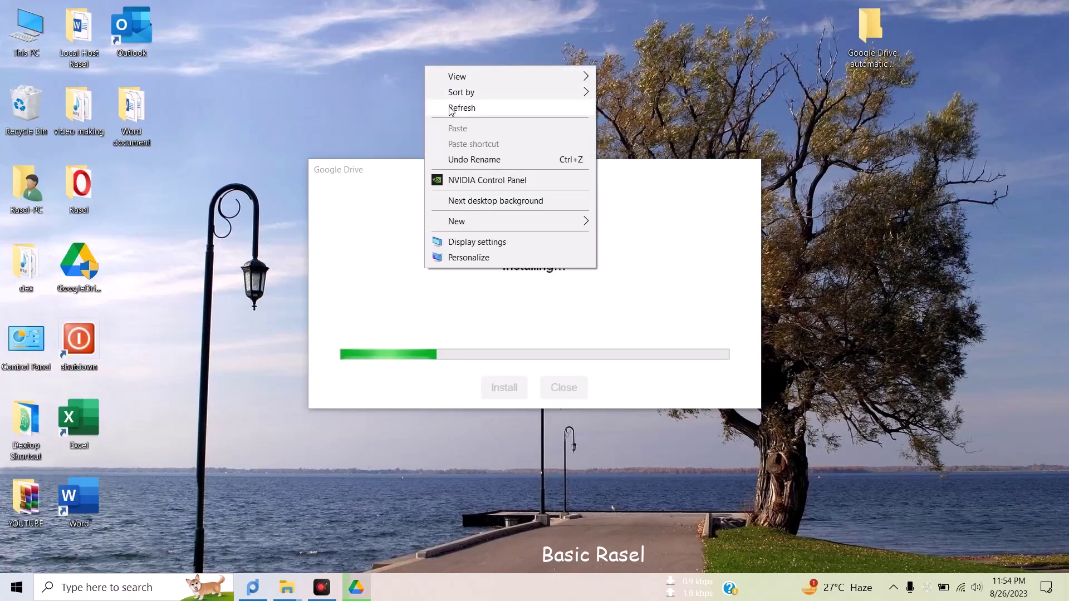
click(450, 108)
right_click(452, 110)
click(484, 151)
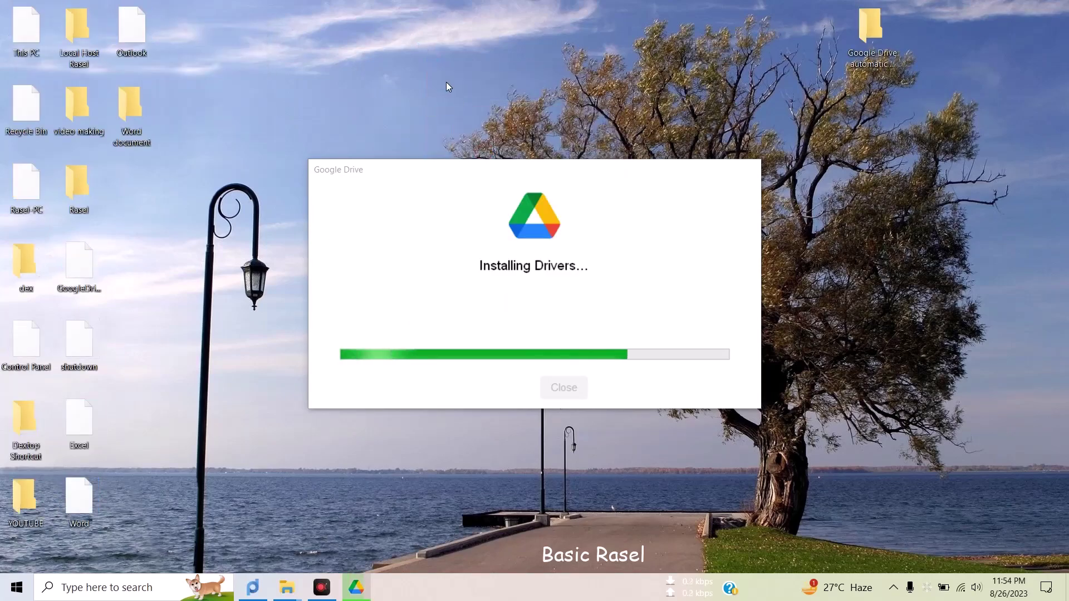
right_click(447, 82)
click(452, 71)
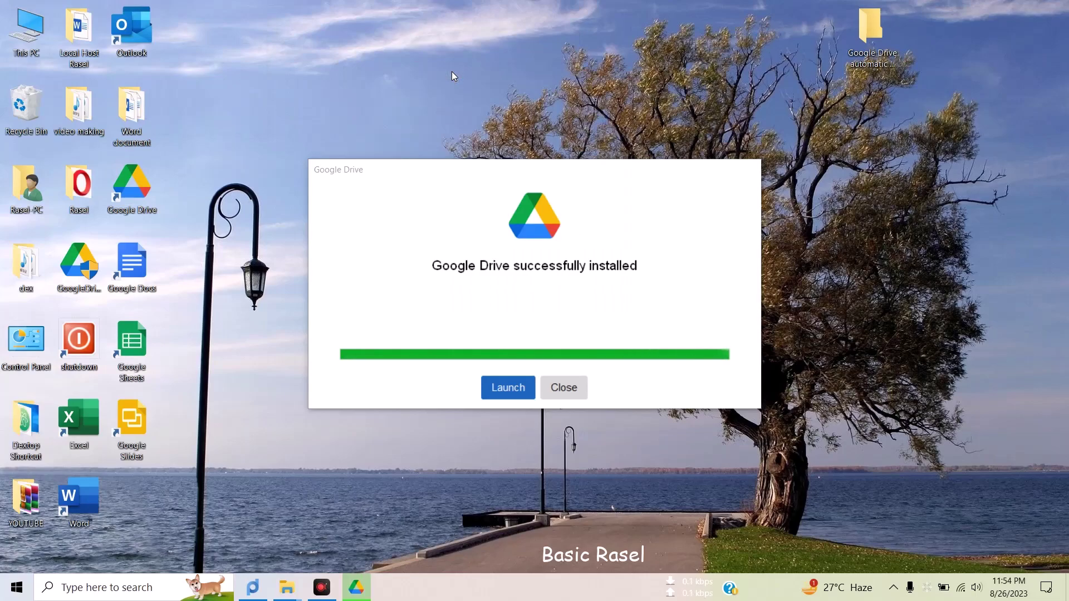
Launch Google Drive from the finished installer
click(503, 386)
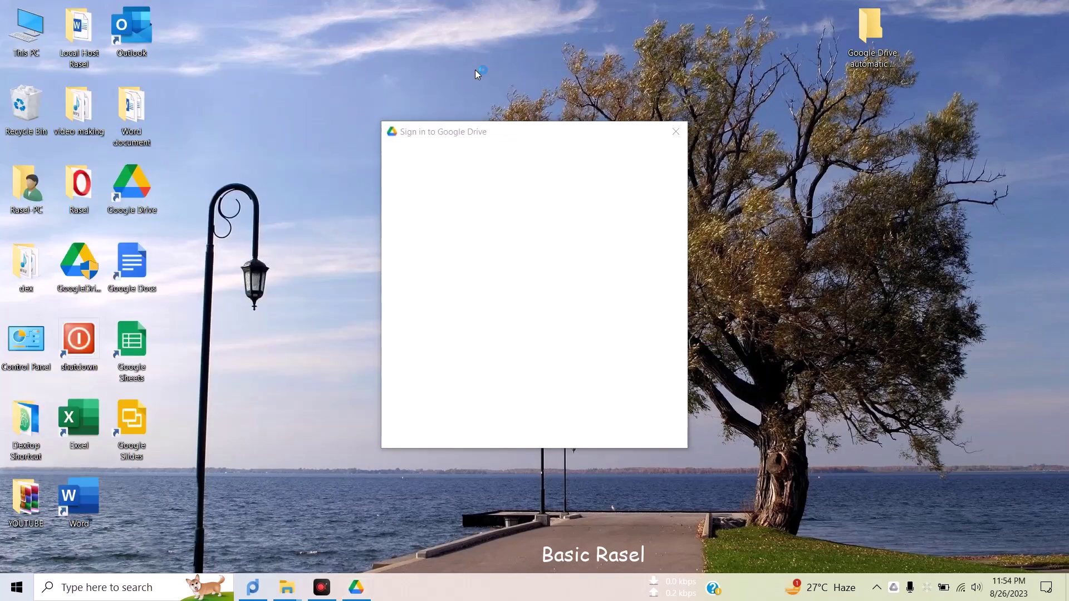
right_click(476, 72)
click(502, 107)
right_click(453, 35)
click(485, 74)
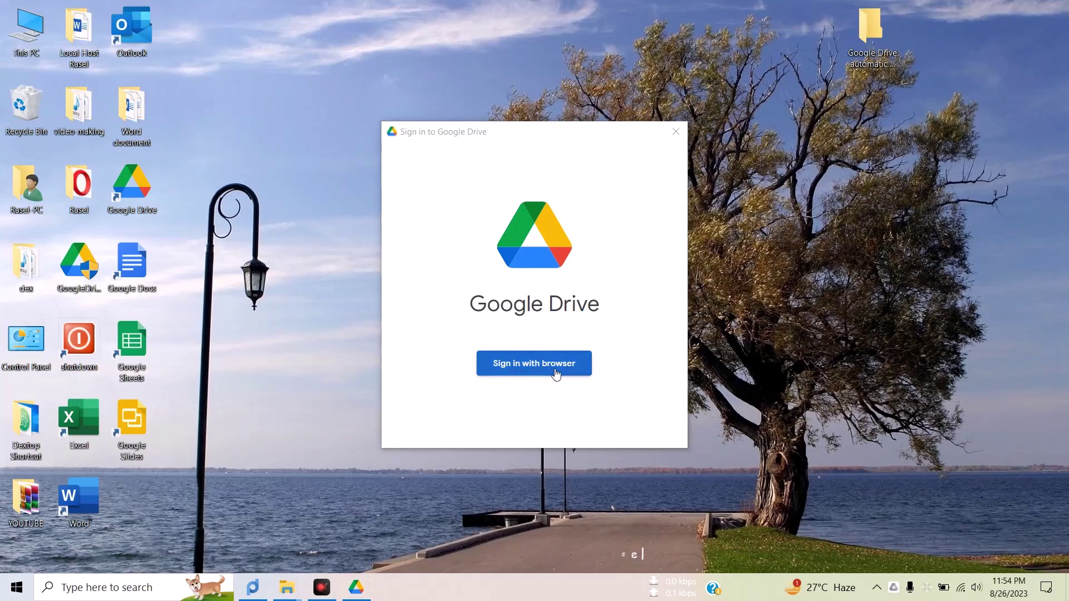
right_click(419, 19)
click(454, 59)
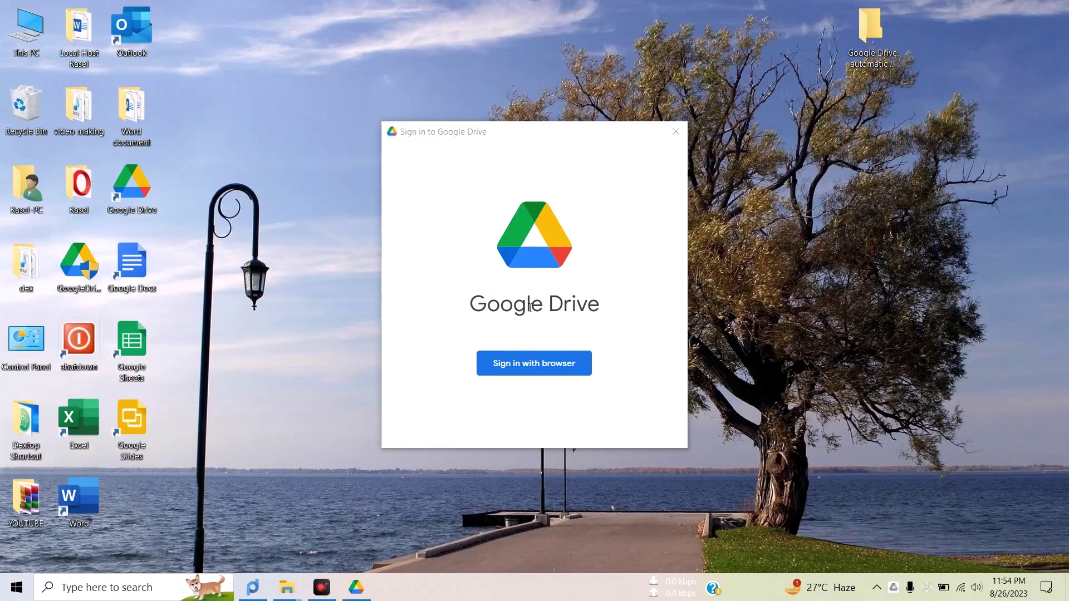
right_click(415, 21)
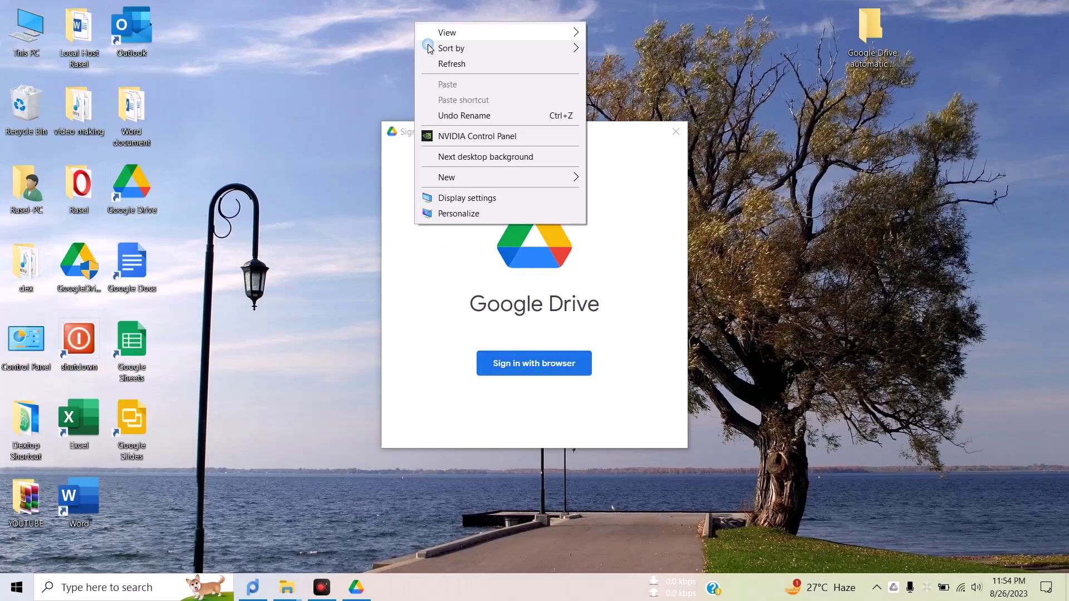
click(452, 66)
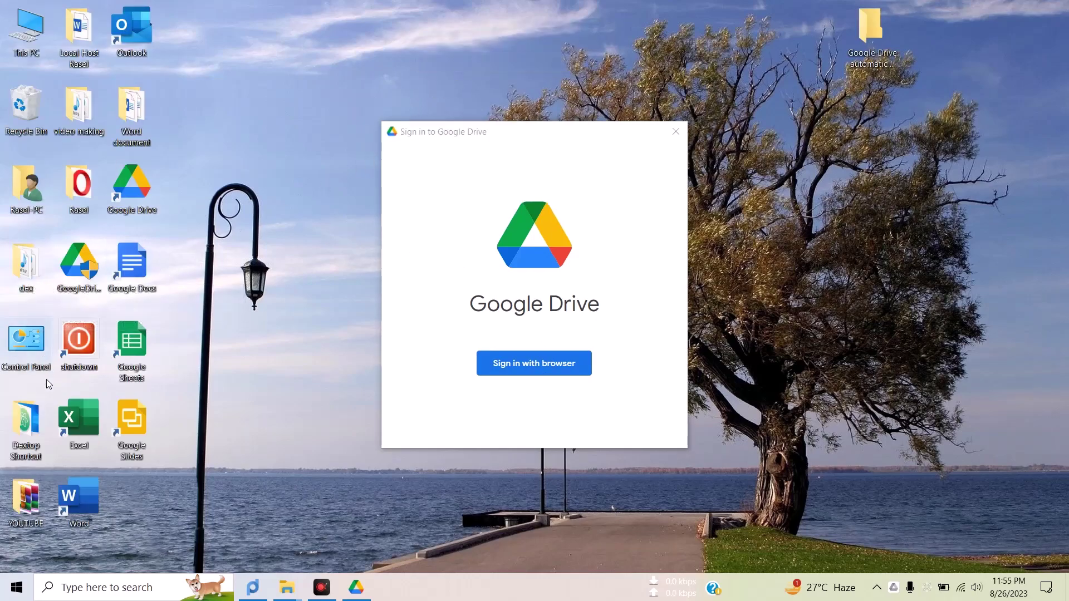
Open Google Chrome from the Dextop Shortcut folder, shrink it to a smaller window and close the folder
double_click(26, 422)
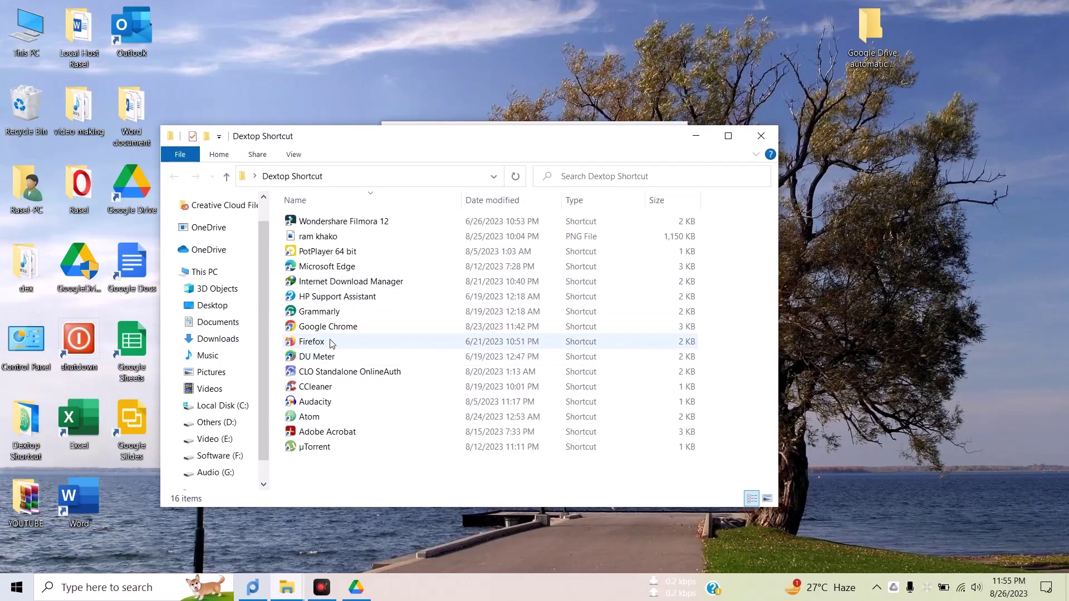
double_click(350, 330)
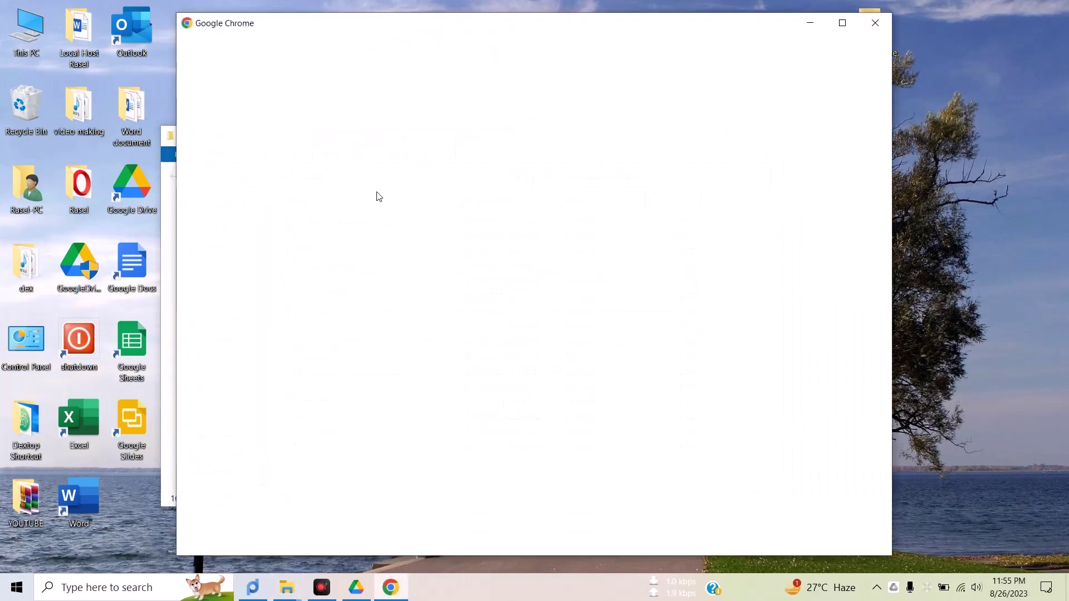
click(404, 354)
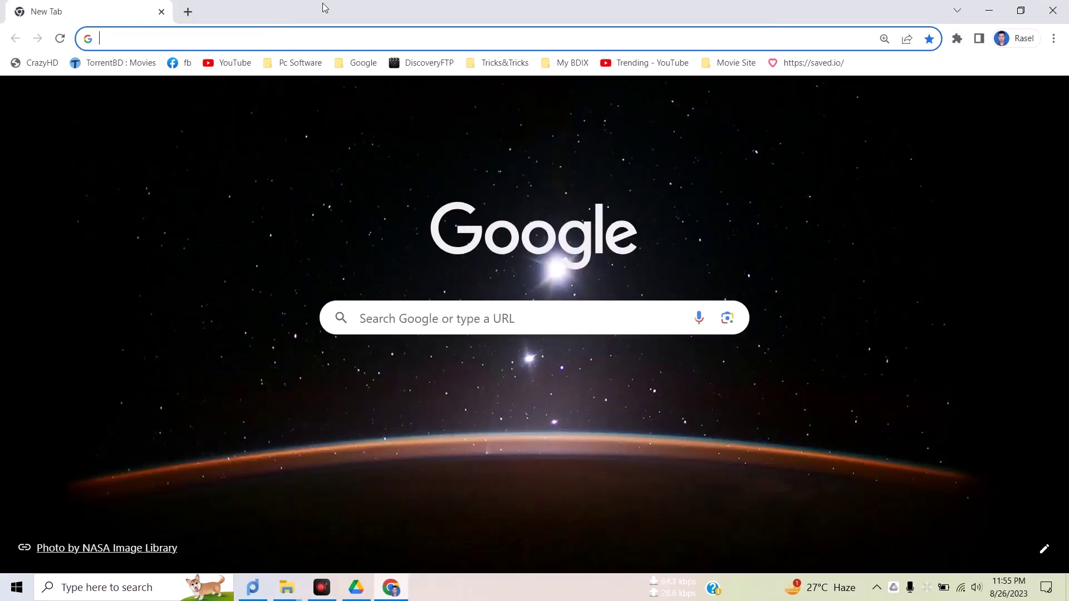
double_click(325, 7)
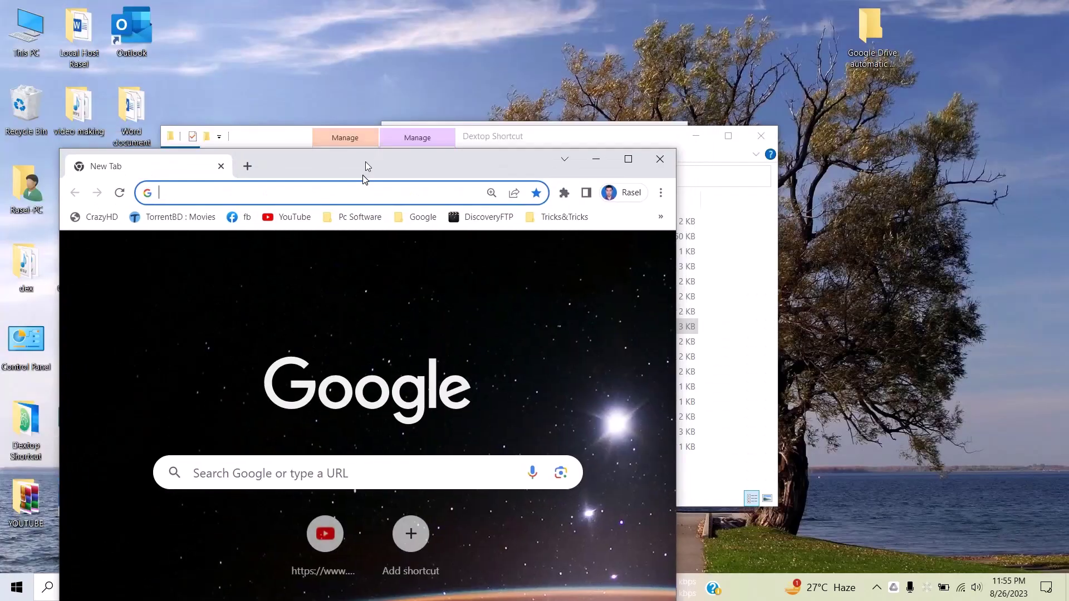
click(760, 136)
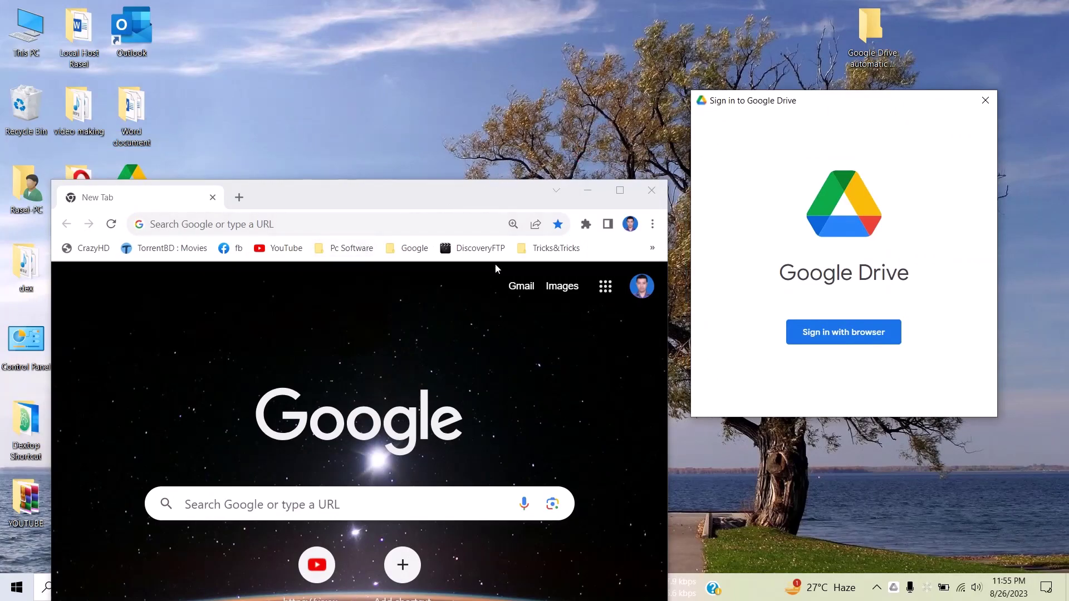
Dismiss the Application Launcher For Drive extension prompt and check which Google account Chrome is signed in to
click(495, 388)
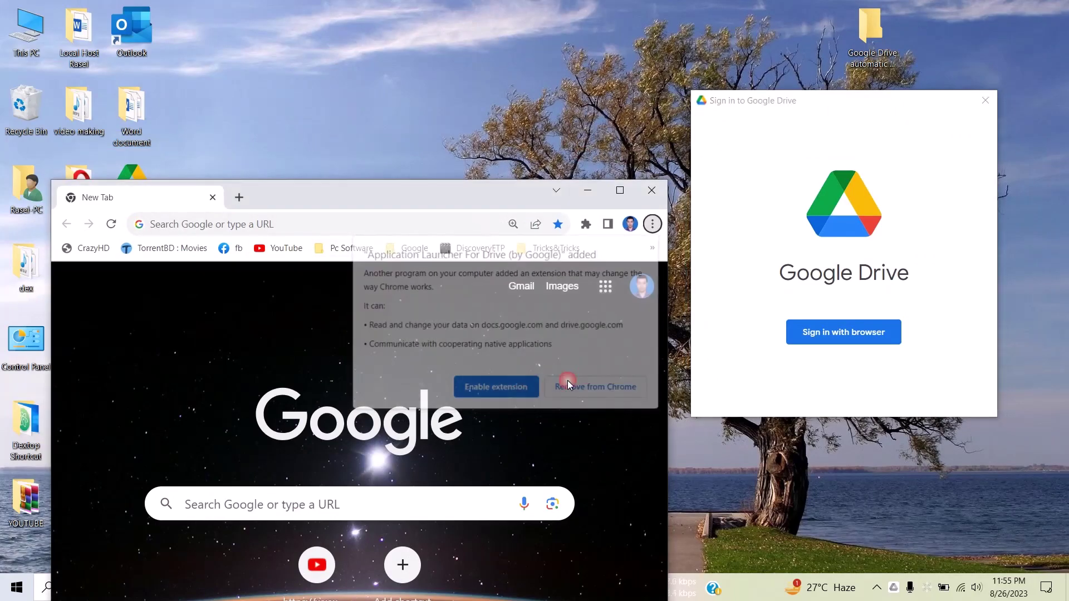
click(641, 286)
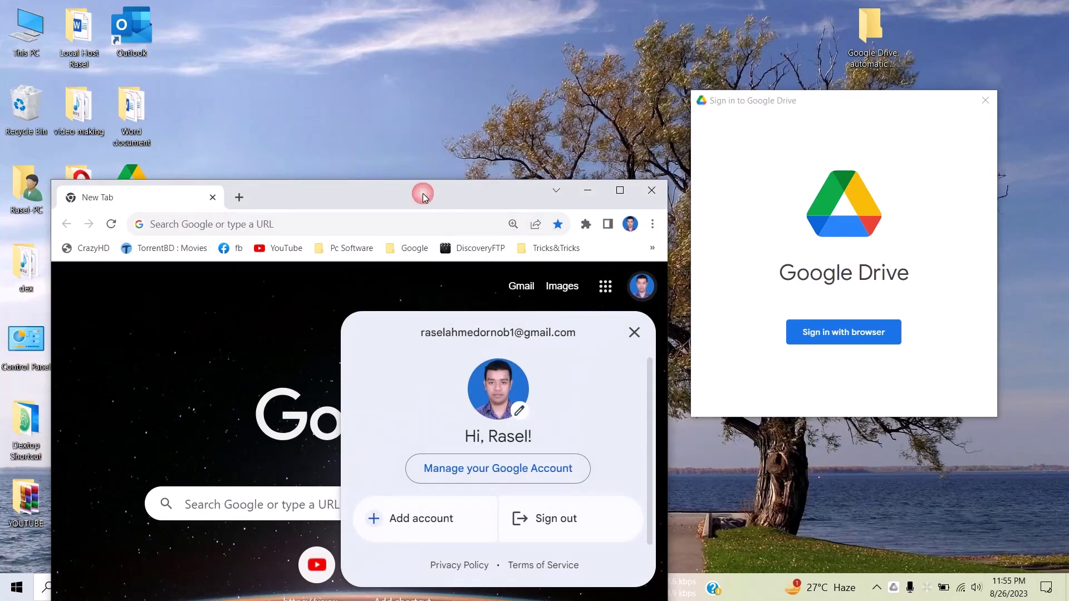
click(237, 365)
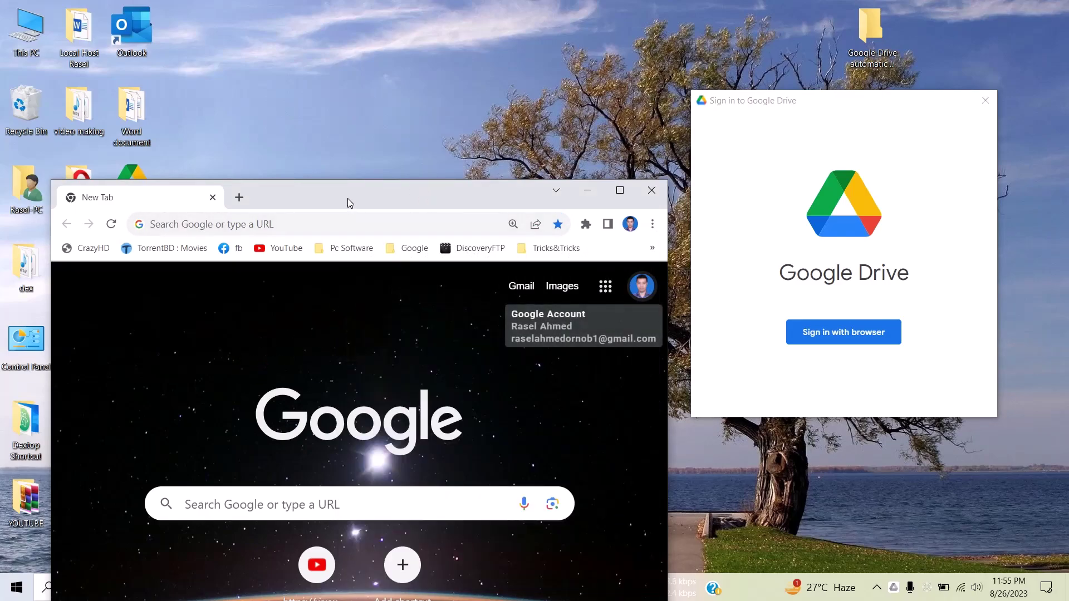
drag(347, 198, 312, 69)
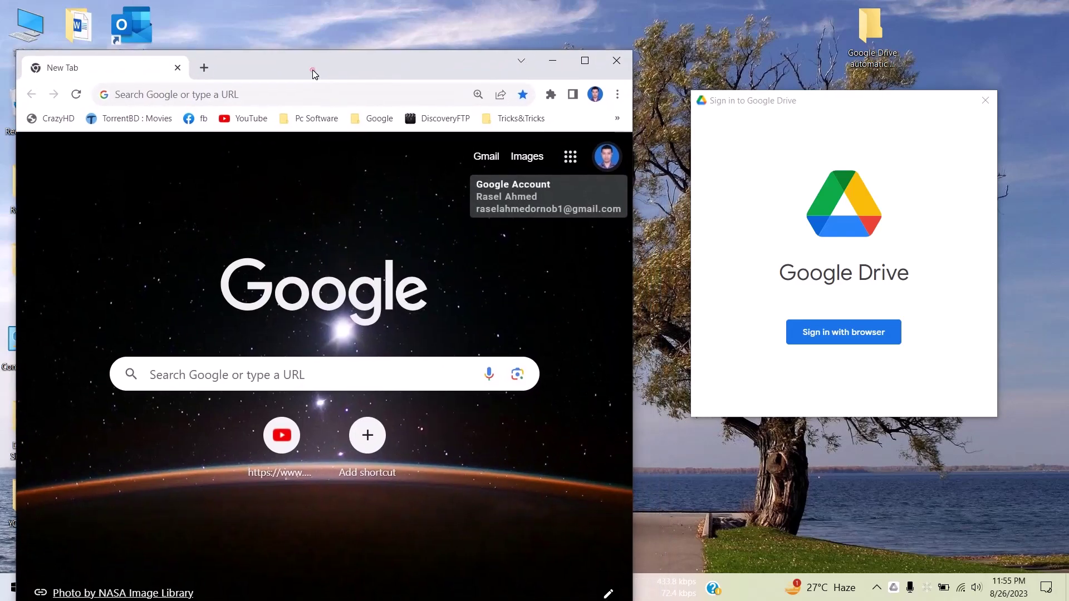
Sign in to Google Drive for desktop through the browser using the existing Google account and approve the sign-in
click(827, 336)
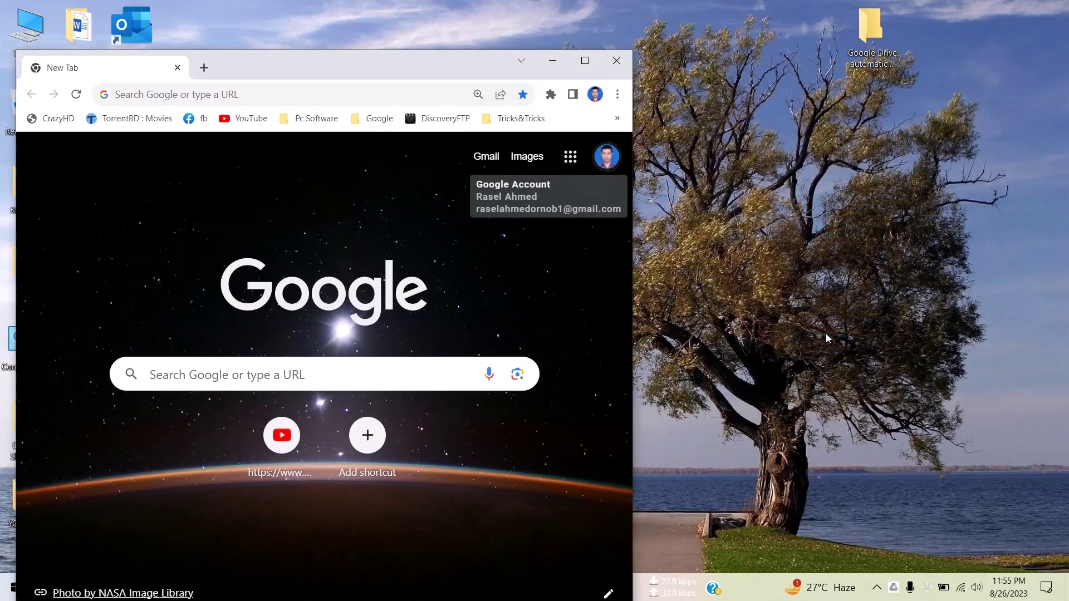
right_click(423, 25)
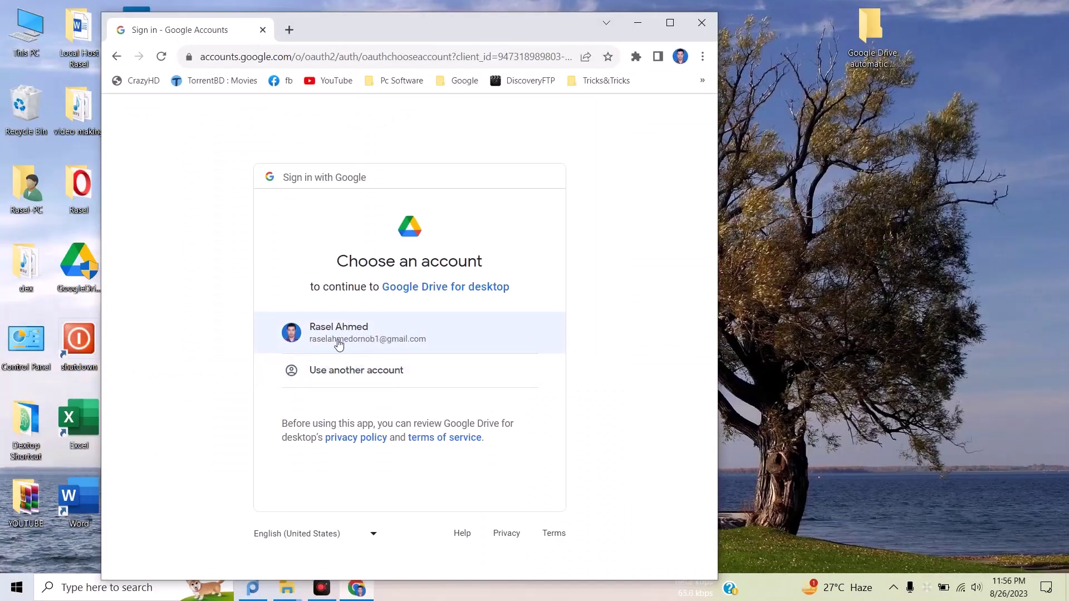
click(370, 337)
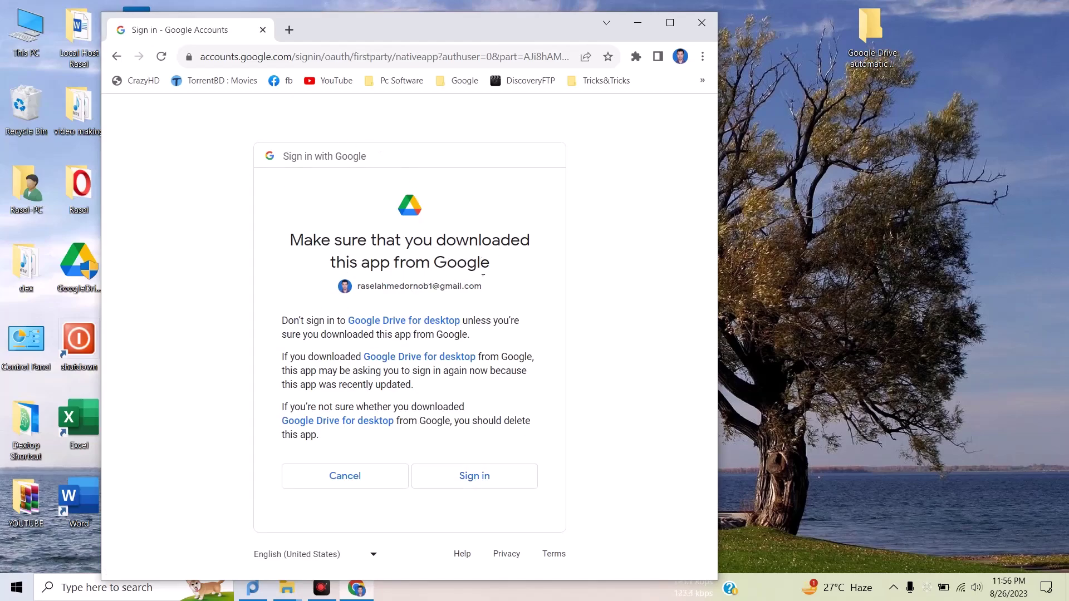
click(479, 488)
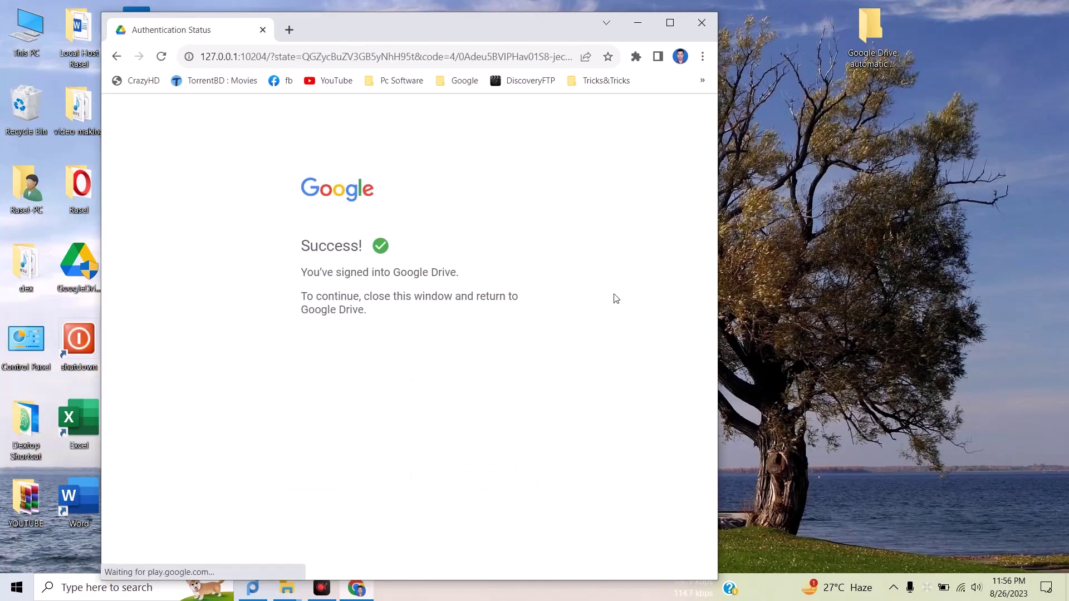
Read through the sign-in confirmation page and close the browser window
drag(308, 250, 372, 263)
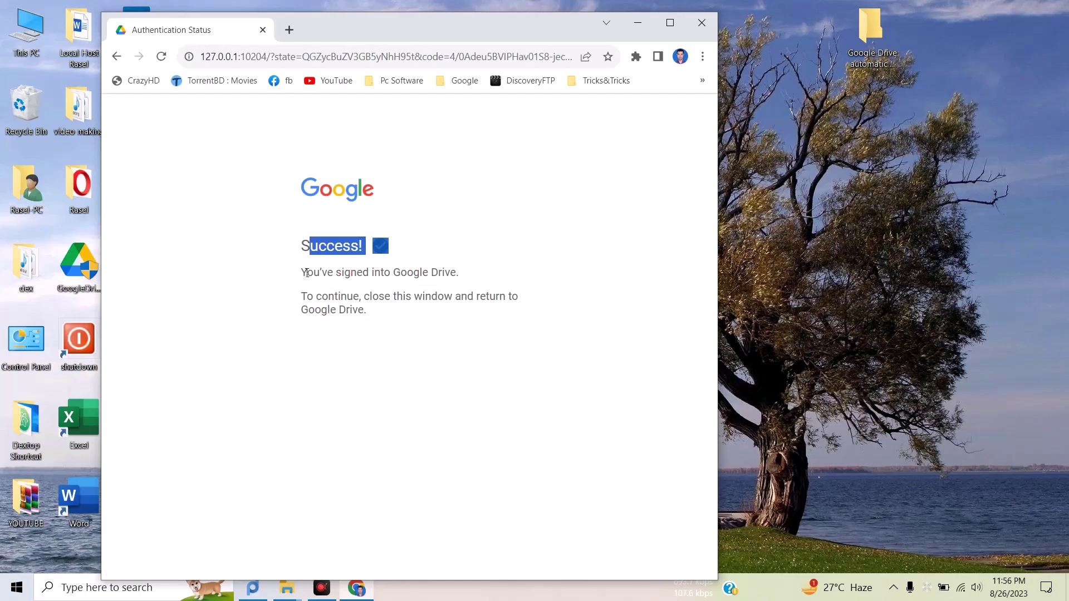
drag(307, 274, 455, 273)
drag(307, 296, 506, 299)
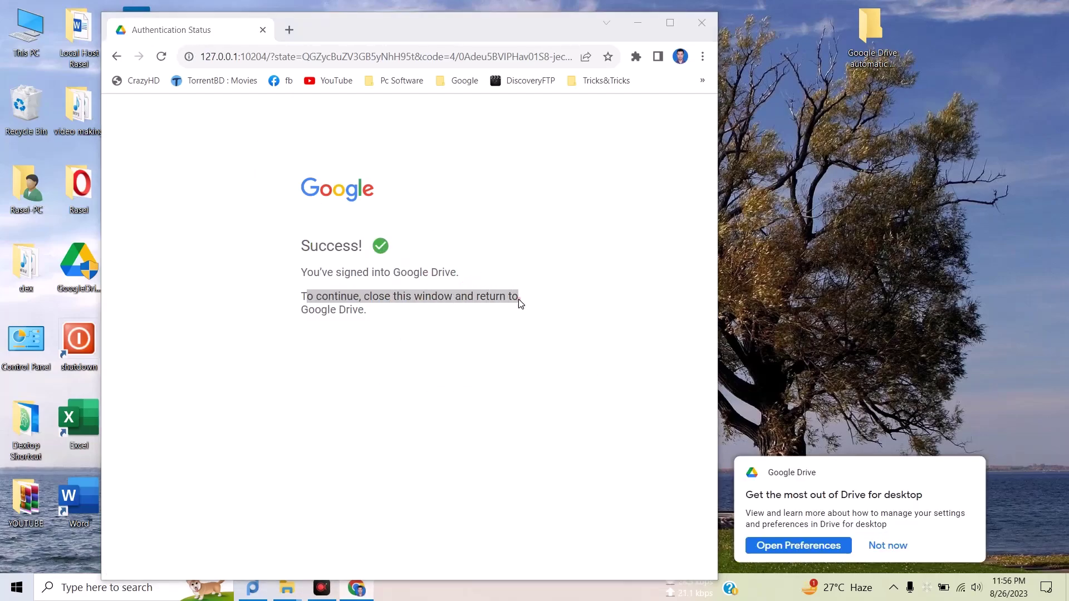
drag(322, 310, 392, 311)
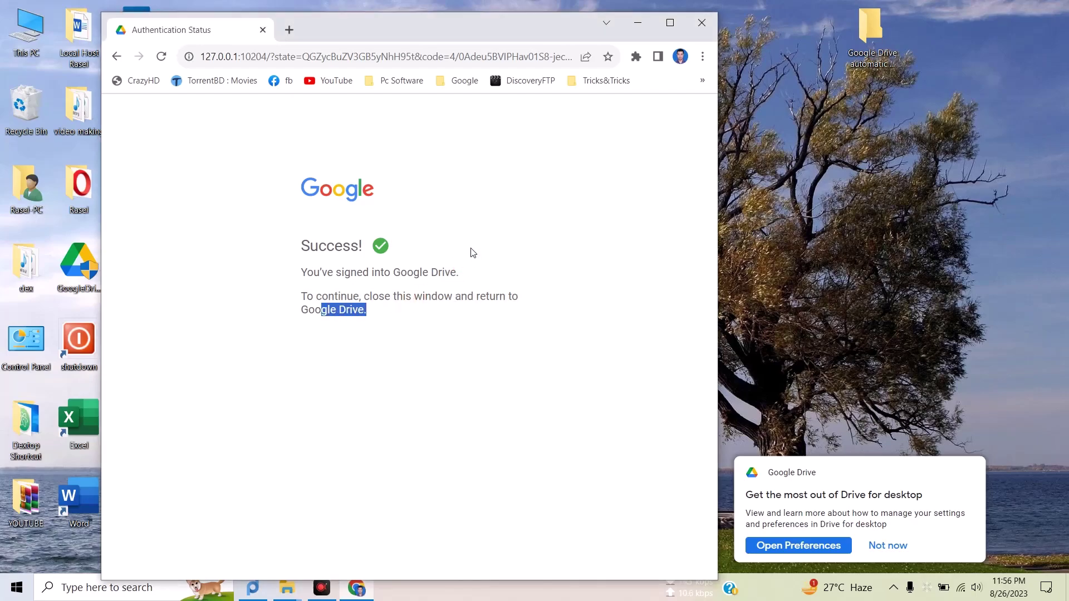
click(700, 23)
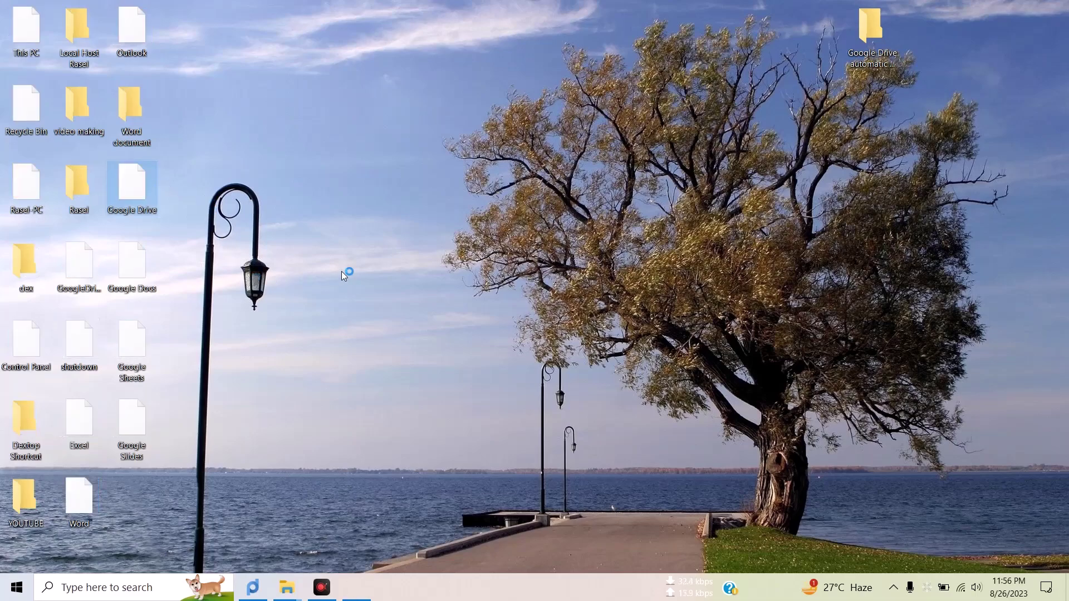
Decline the Google Drive notification's offer to open the Drive for desktop preferences
right_click(339, 85)
click(362, 124)
click(888, 547)
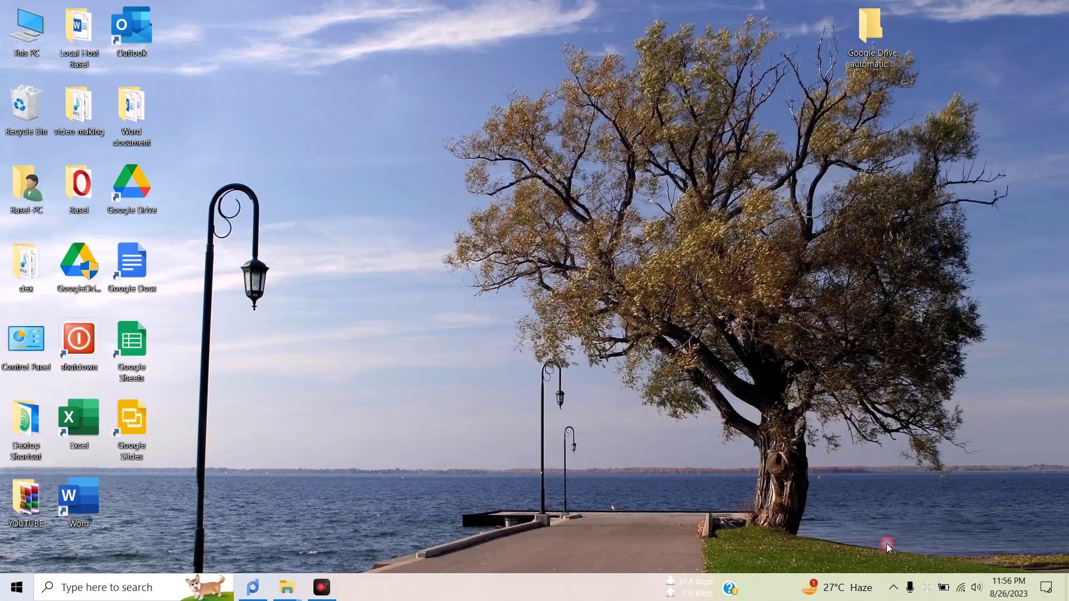
Open Google Drive from its desktop shortcut, view the contents of Google Drive (H:) and close the window
double_click(142, 166)
right_click(295, 103)
click(336, 142)
click(777, 548)
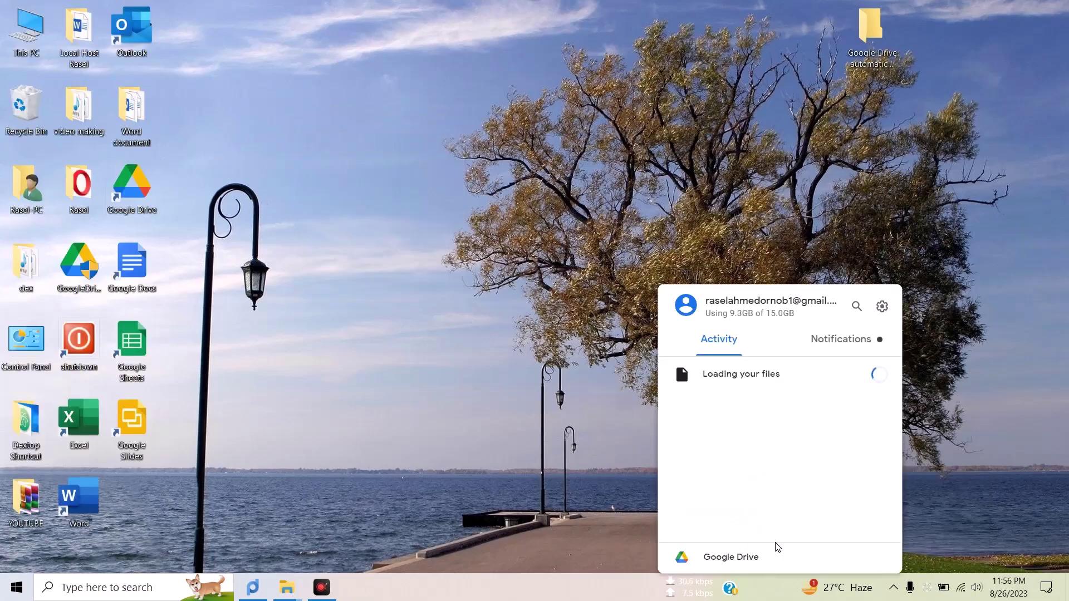
click(777, 549)
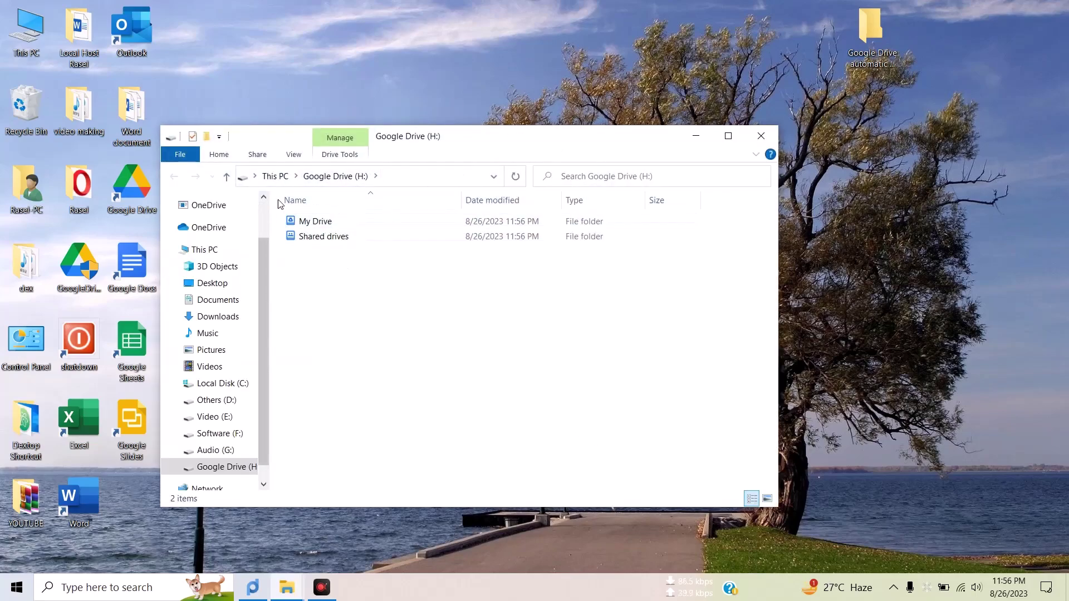
click(761, 136)
Open the Google Drive for desktop preferences from its system tray icon and decline the introductory tour
click(893, 587)
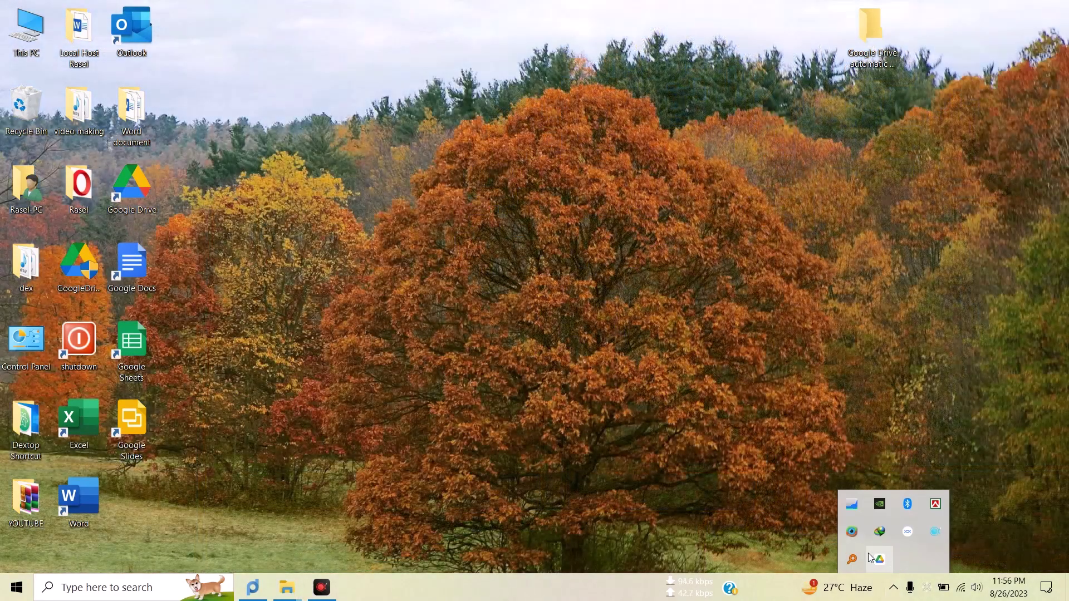
click(880, 560)
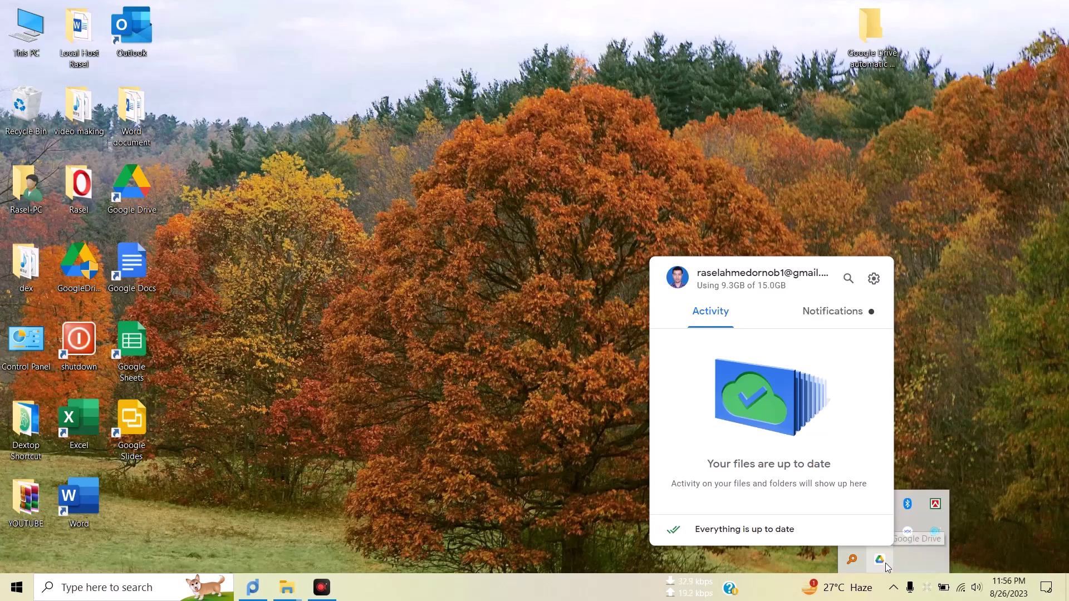
click(883, 562)
click(880, 563)
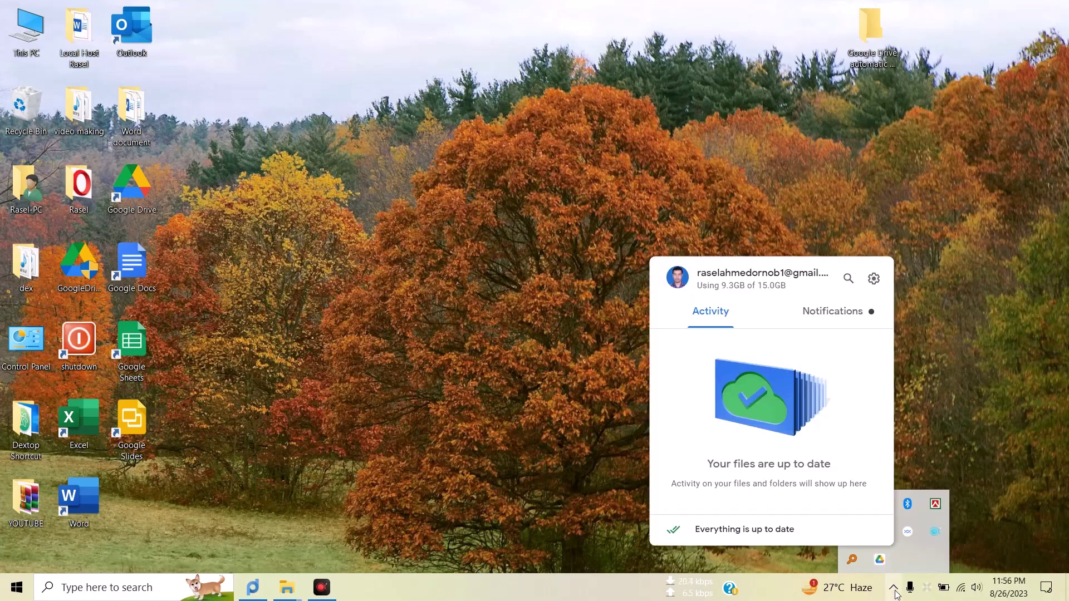
click(893, 587)
click(893, 585)
click(880, 561)
click(873, 279)
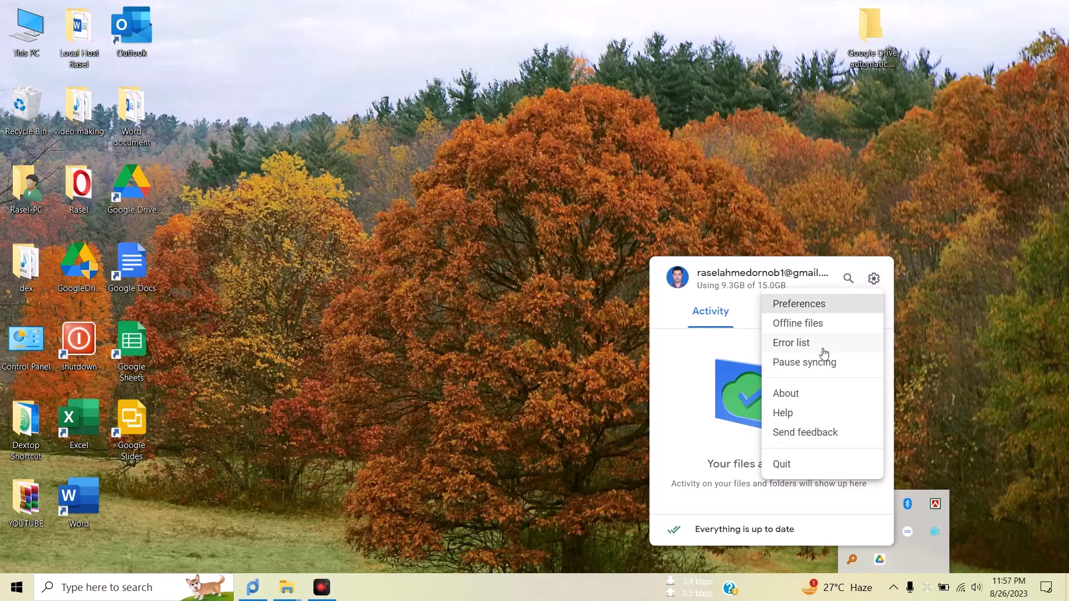
click(806, 303)
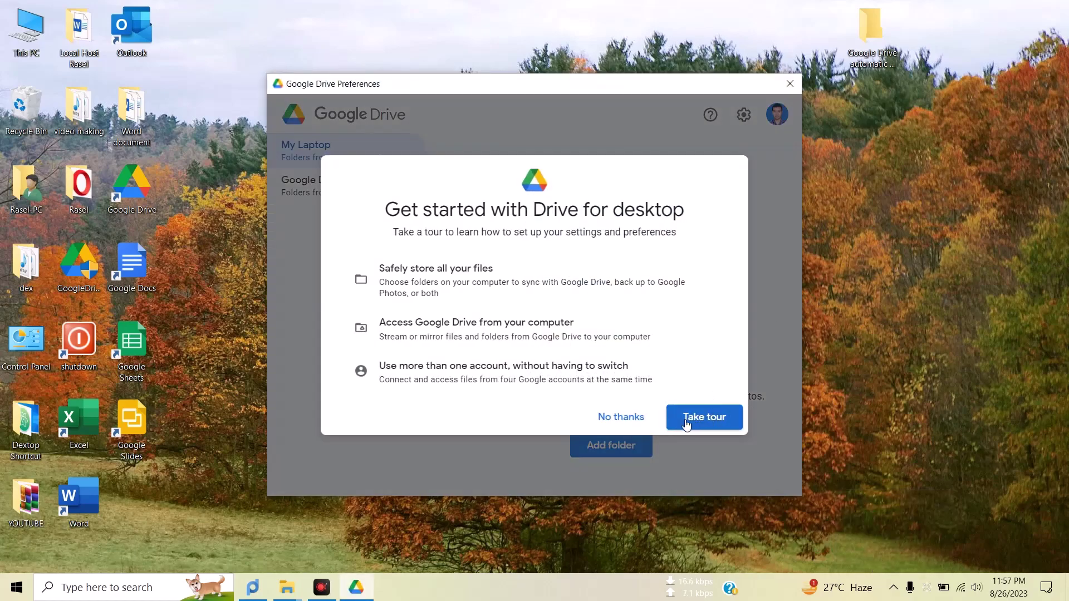
click(626, 417)
Read the introduction to the My Drive syncing options for folders from Drive and dismiss it
click(296, 198)
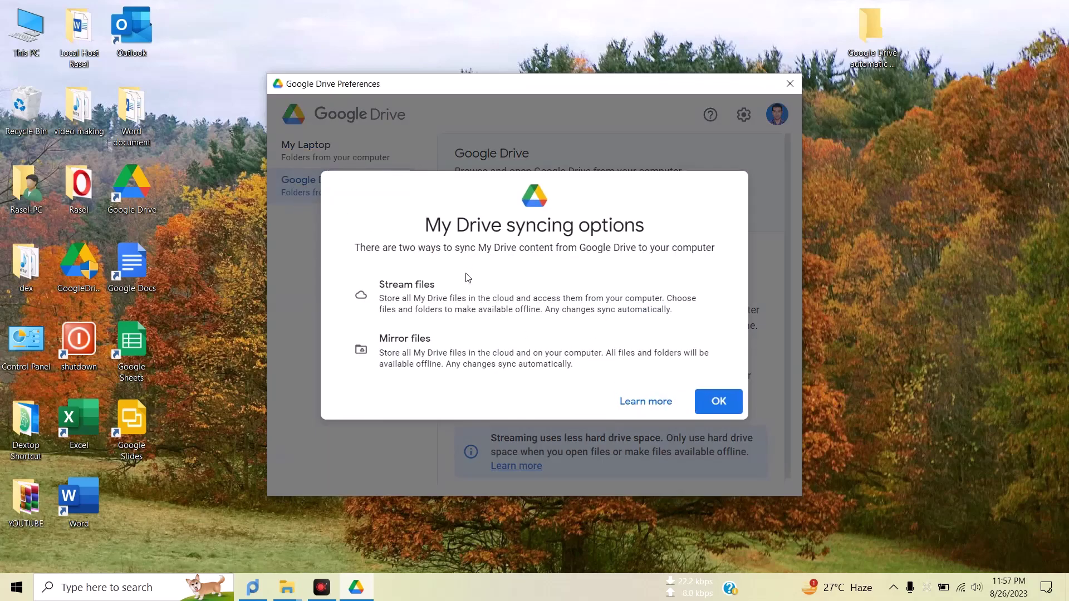
drag(438, 230, 526, 227)
click(706, 413)
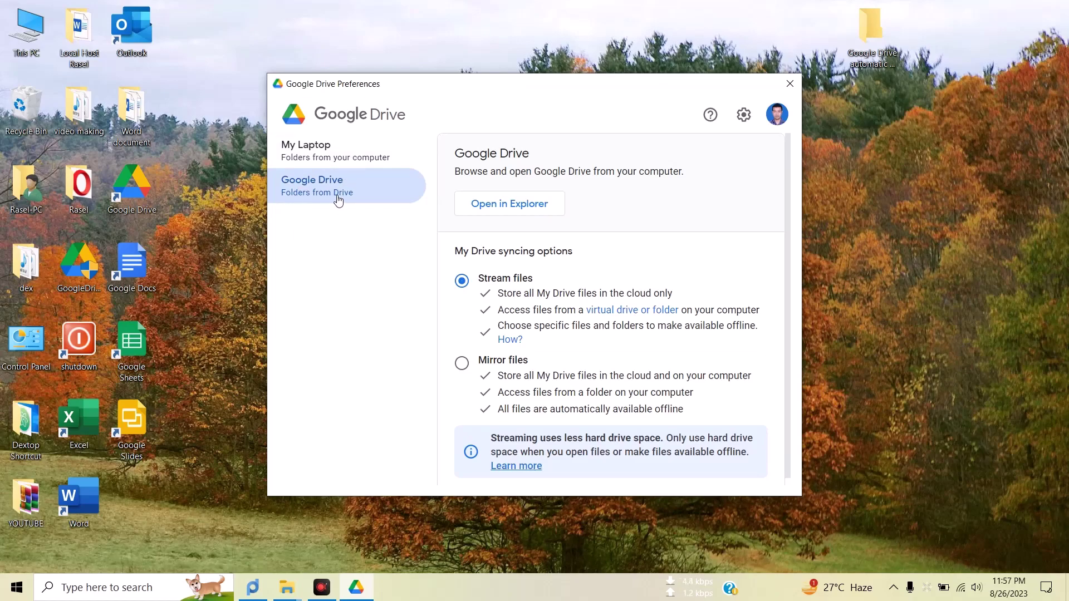
Return to the My Laptop folders section and read its introduction to backing up files
click(325, 167)
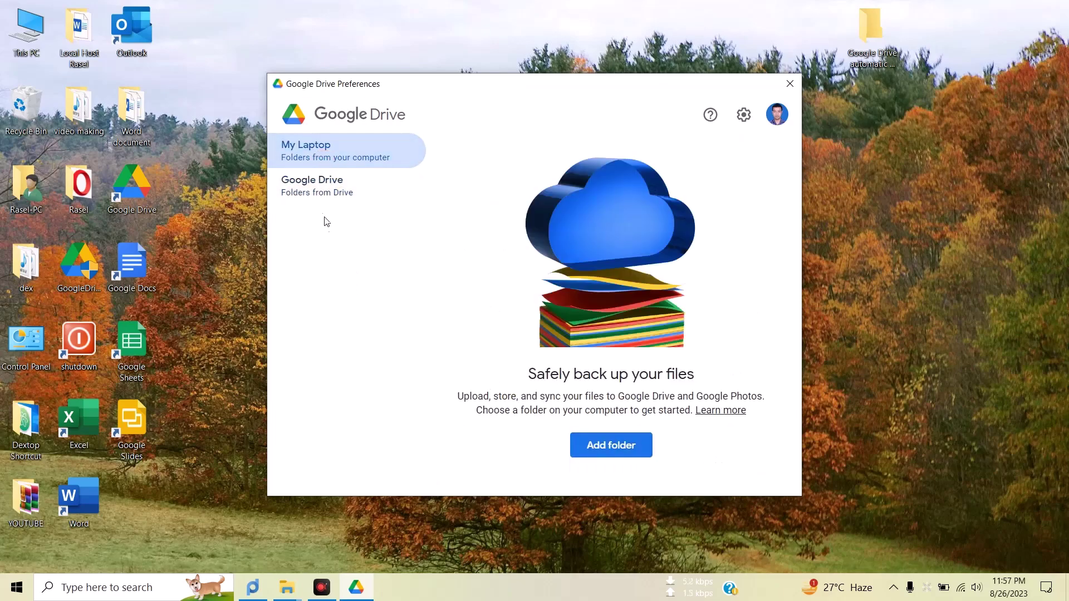
drag(528, 374, 694, 373)
drag(459, 396, 772, 396)
drag(475, 411, 671, 409)
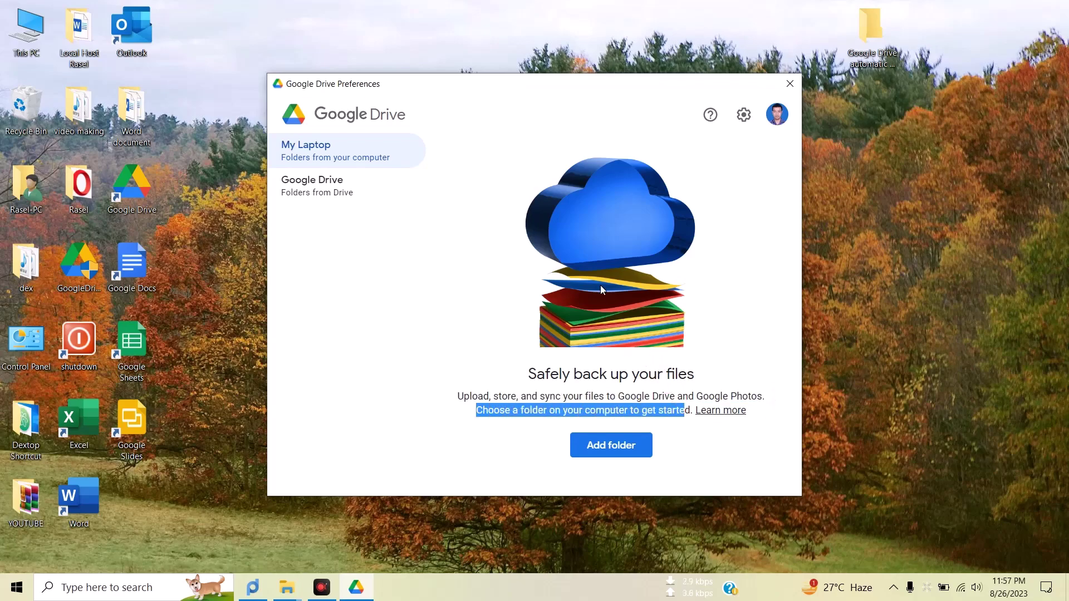
click(514, 234)
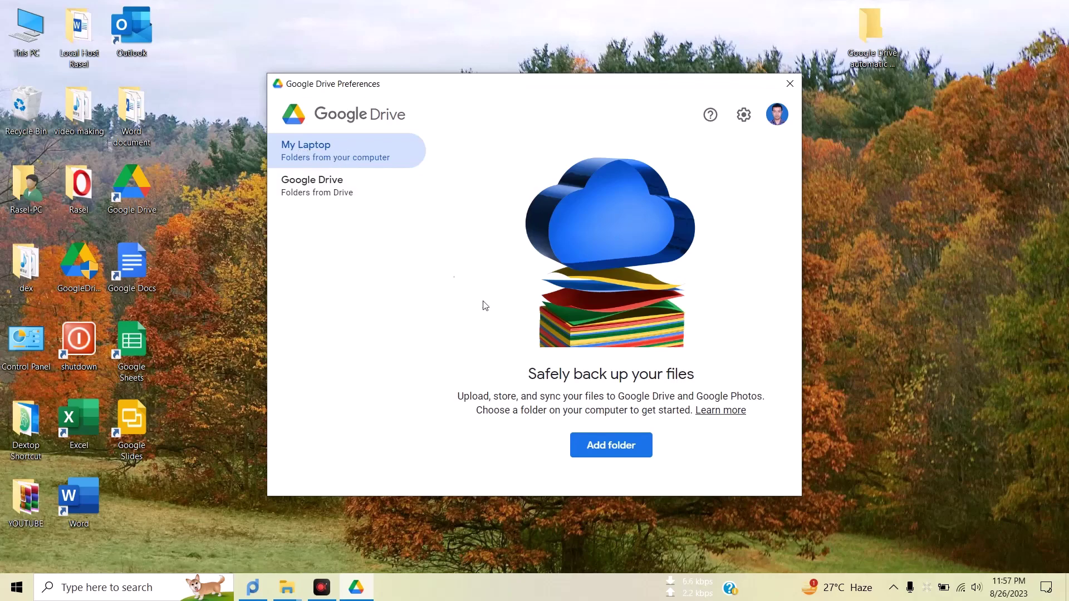
Add the desktop folder Google Drive automatic Backup as a backup folder with Sync with Google Drive enabled
click(611, 453)
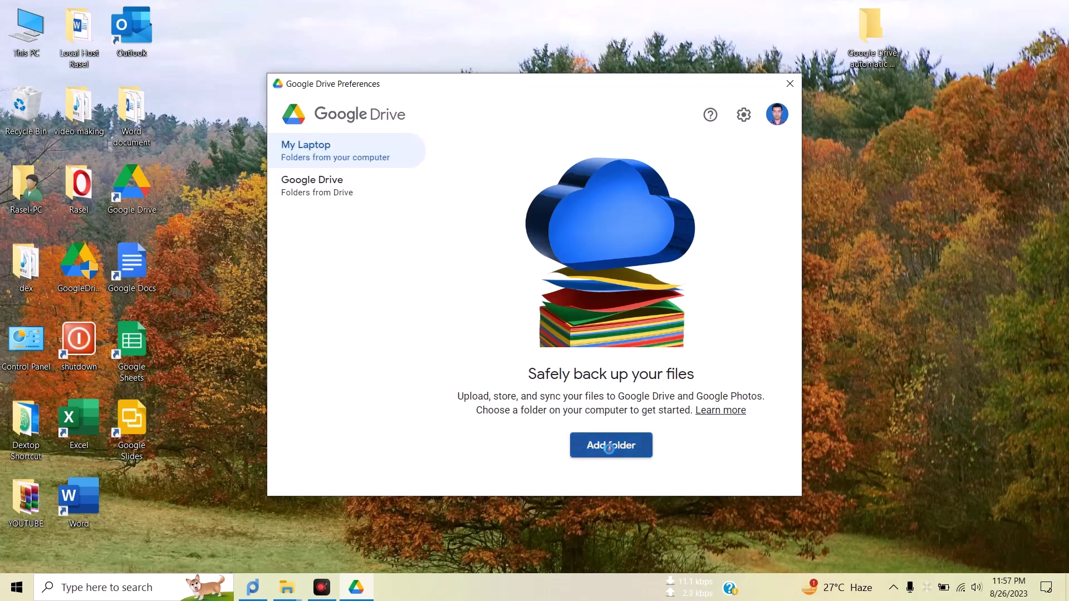
click(320, 216)
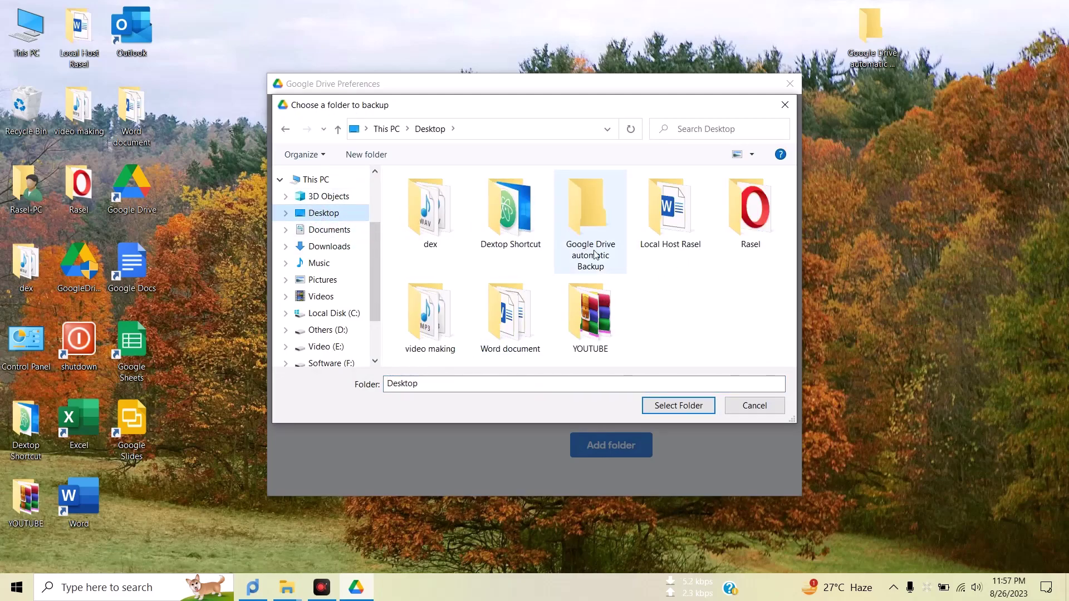
scroll(337, 317, down, 1)
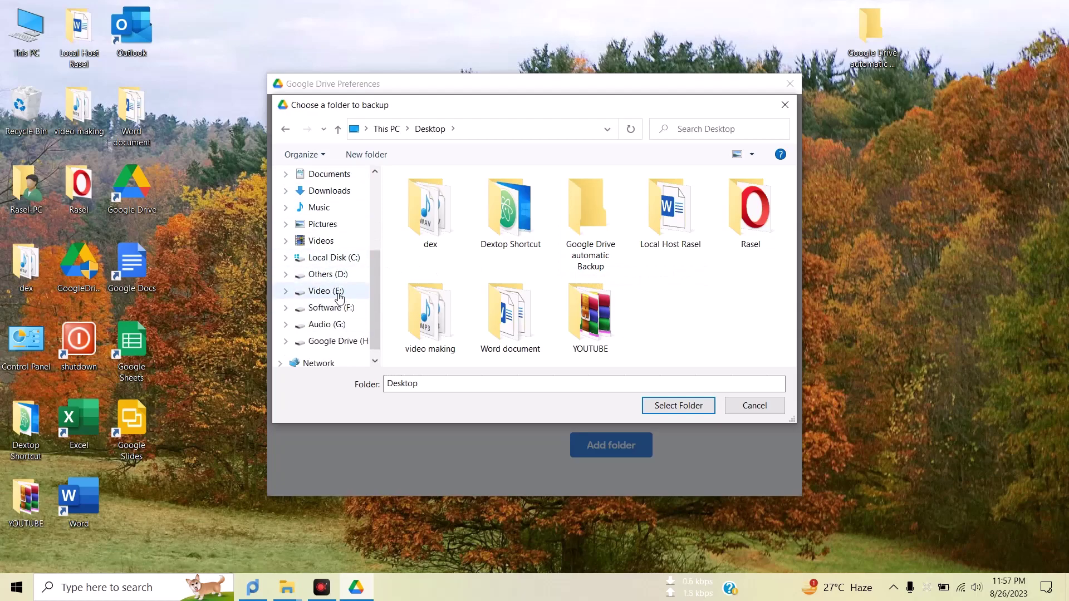
scroll(340, 297, up, 1)
click(328, 330)
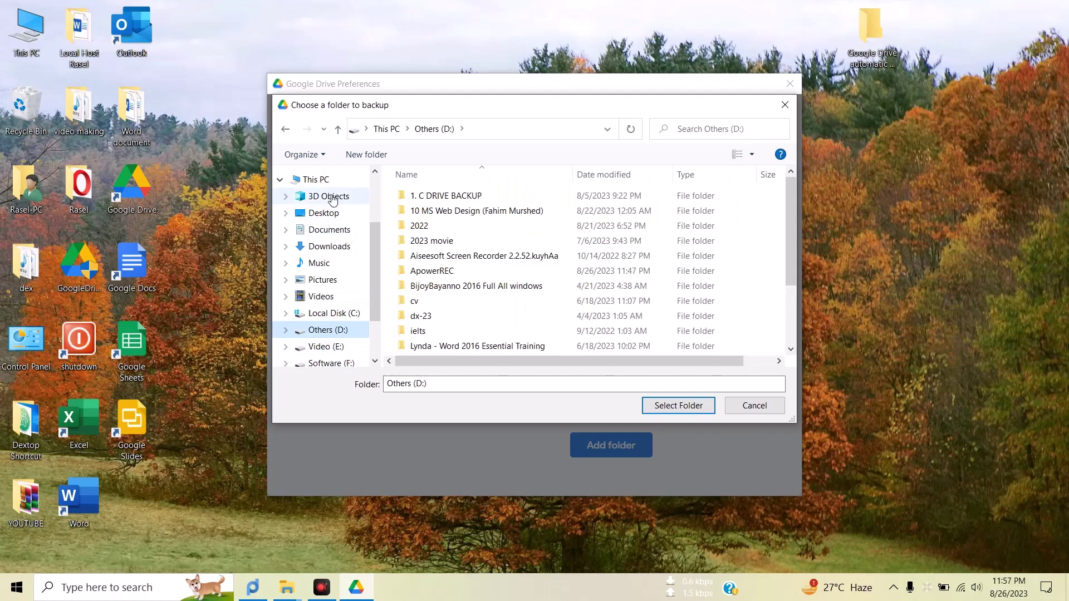
click(325, 213)
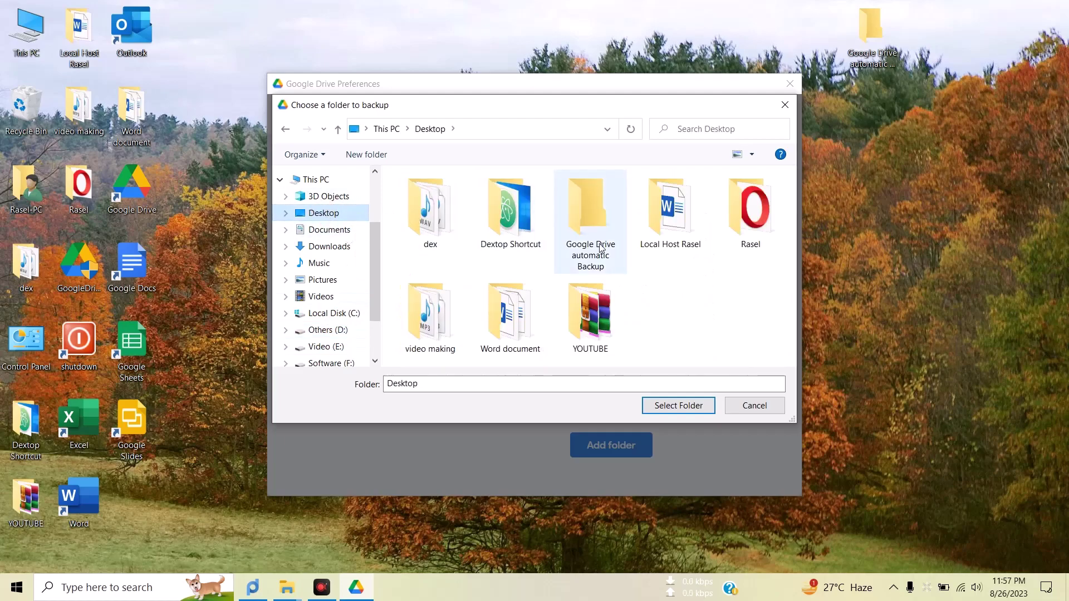
click(594, 221)
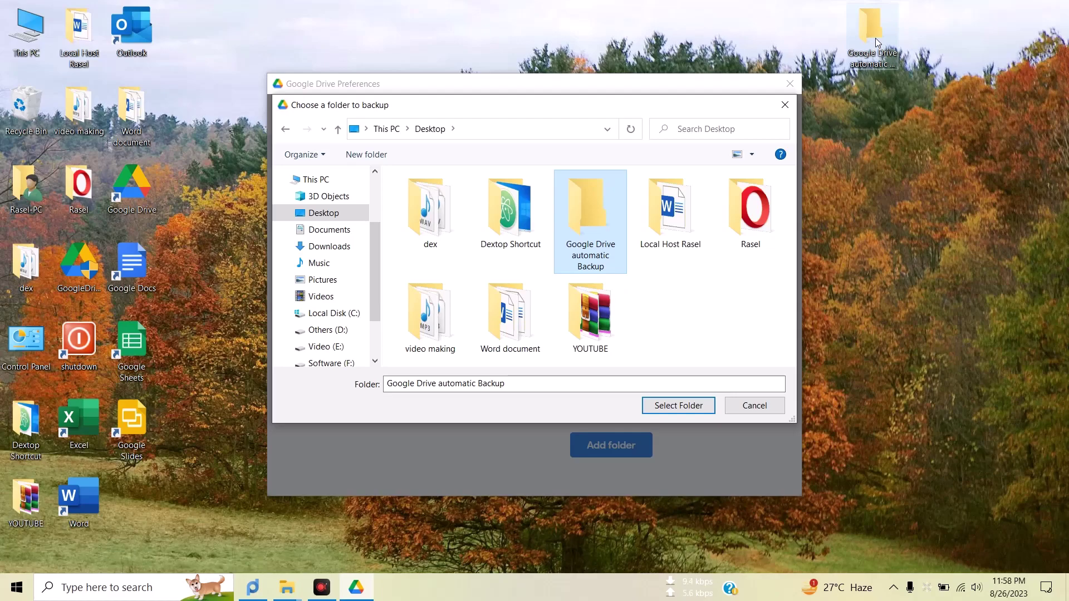
click(678, 407)
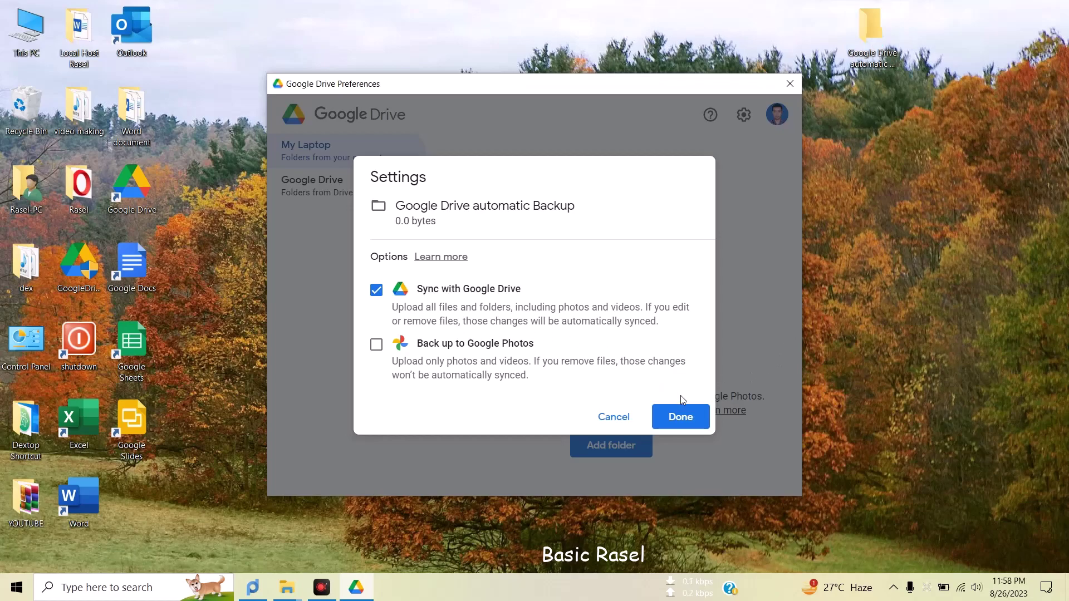
click(680, 421)
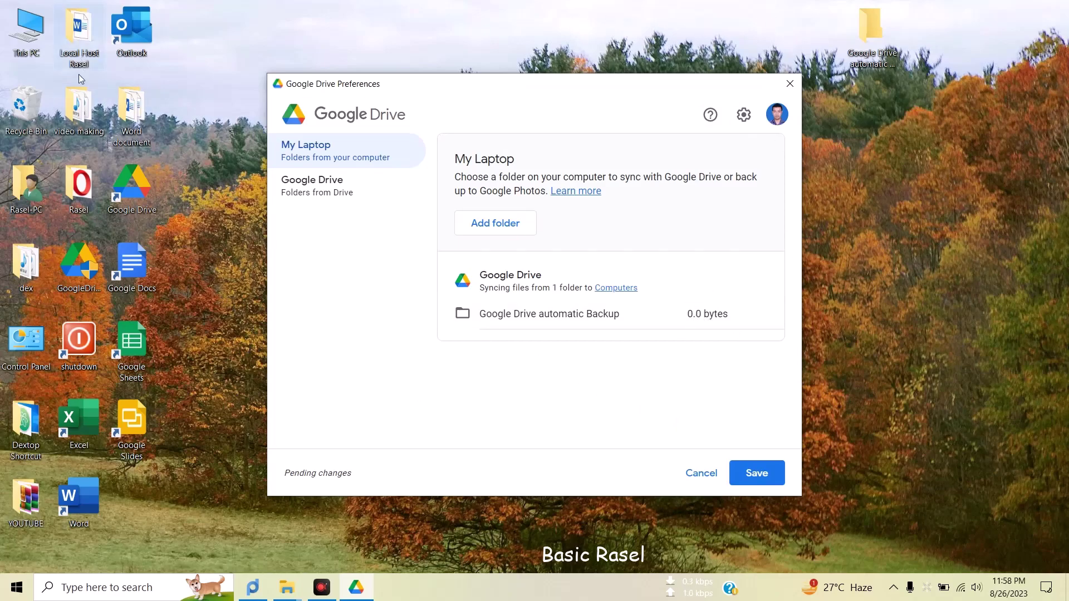
Copy the About Bangladesh document from the Word document folder on the desktop and close that folder
double_click(127, 144)
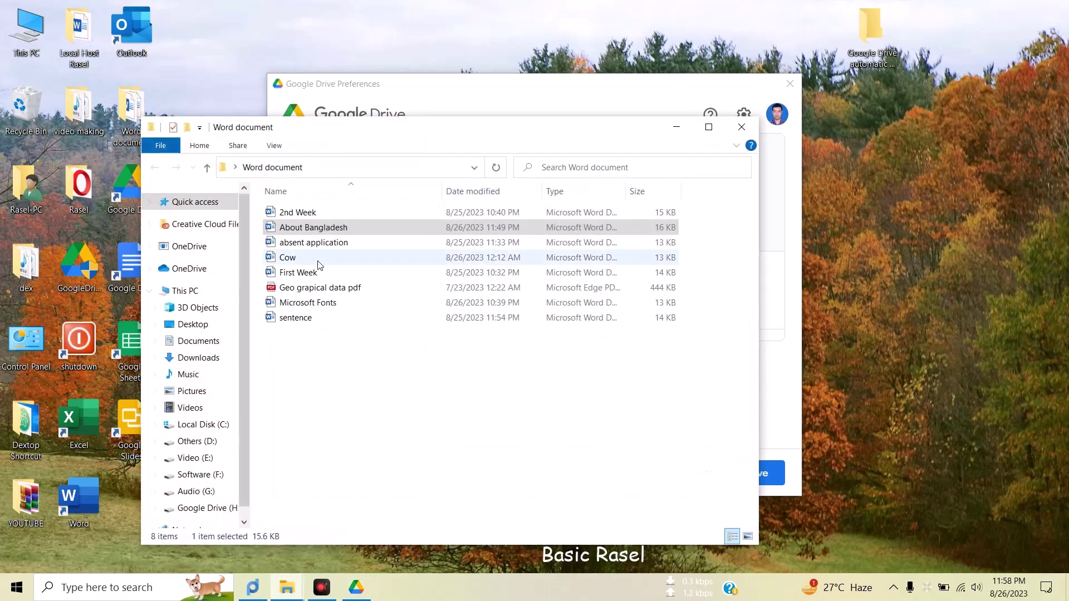
click(305, 231)
right_click(305, 236)
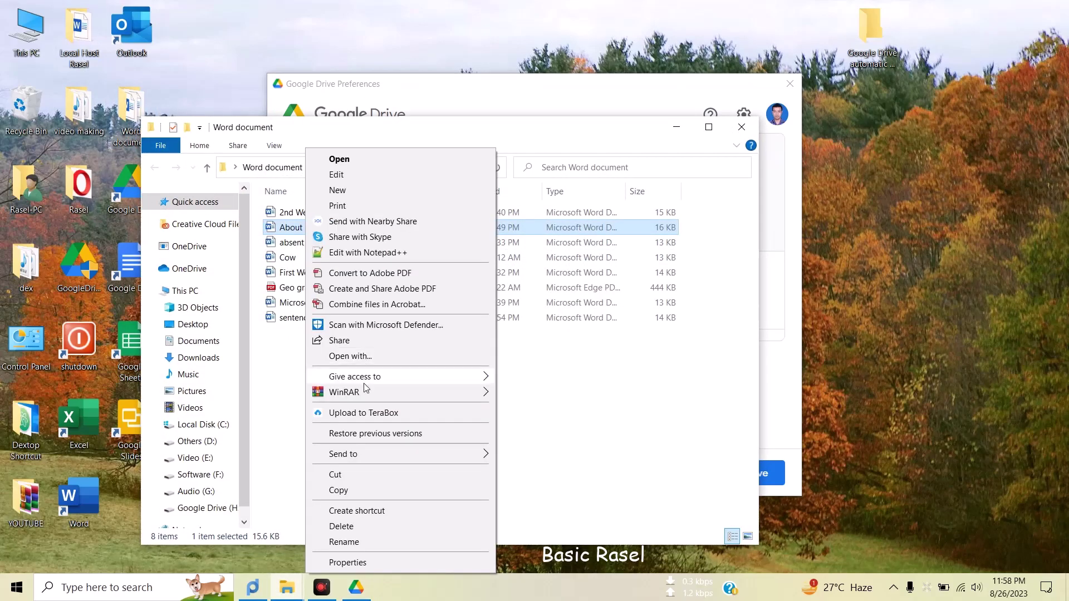
click(369, 486)
click(741, 127)
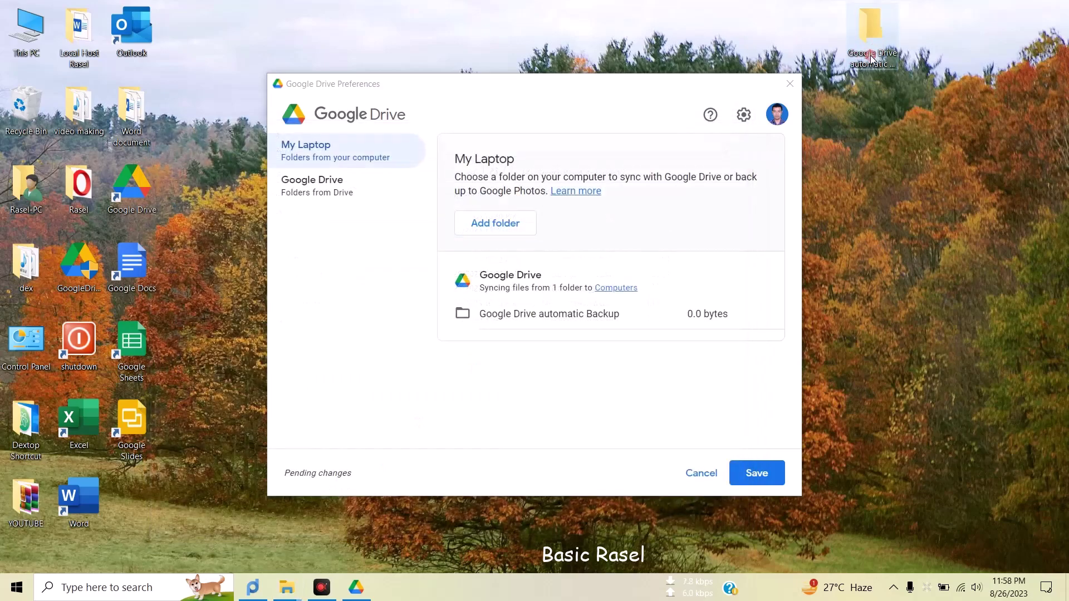
Paste the copied document into the Google Drive automatic Backup folder, close the folder and refresh the desktop
double_click(872, 39)
right_click(551, 271)
click(583, 369)
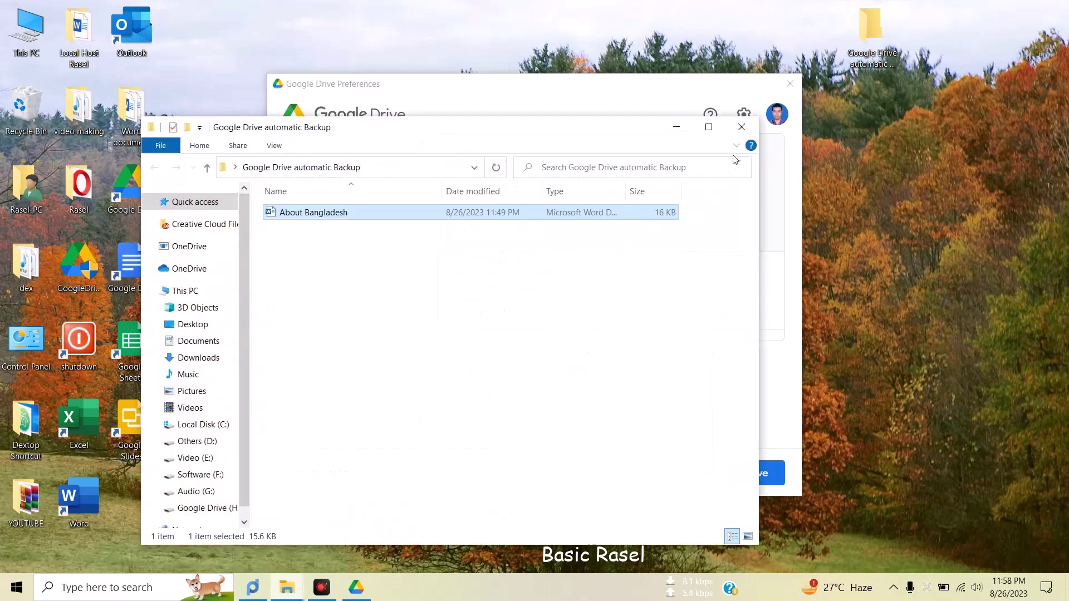
click(741, 126)
right_click(903, 171)
click(937, 210)
right_click(924, 169)
click(944, 210)
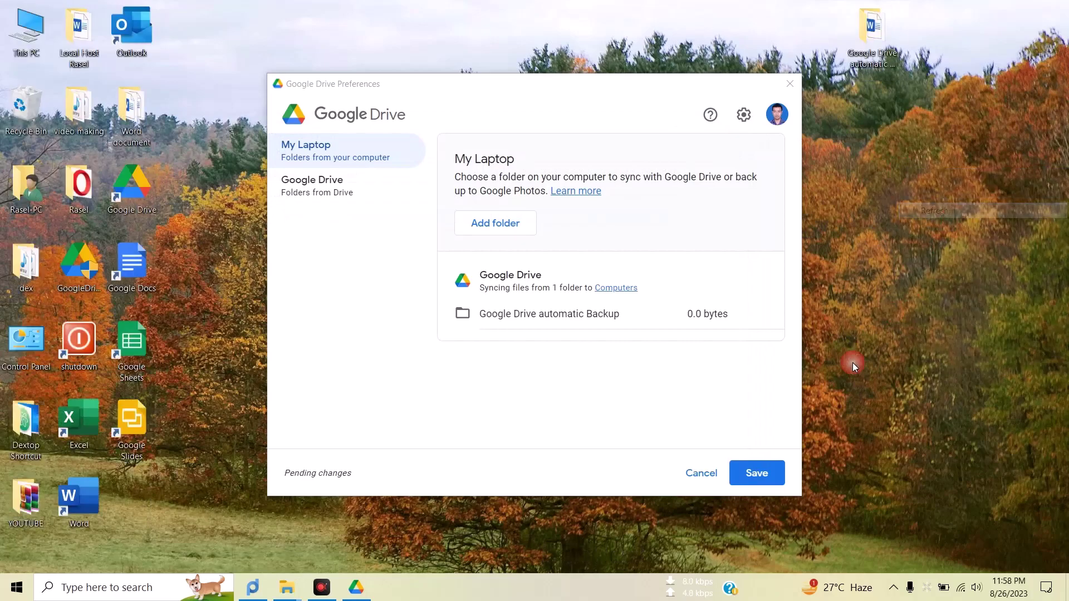
Save the pending folder sync changes in the Google Drive preferences and refresh the desktop
click(757, 472)
right_click(898, 215)
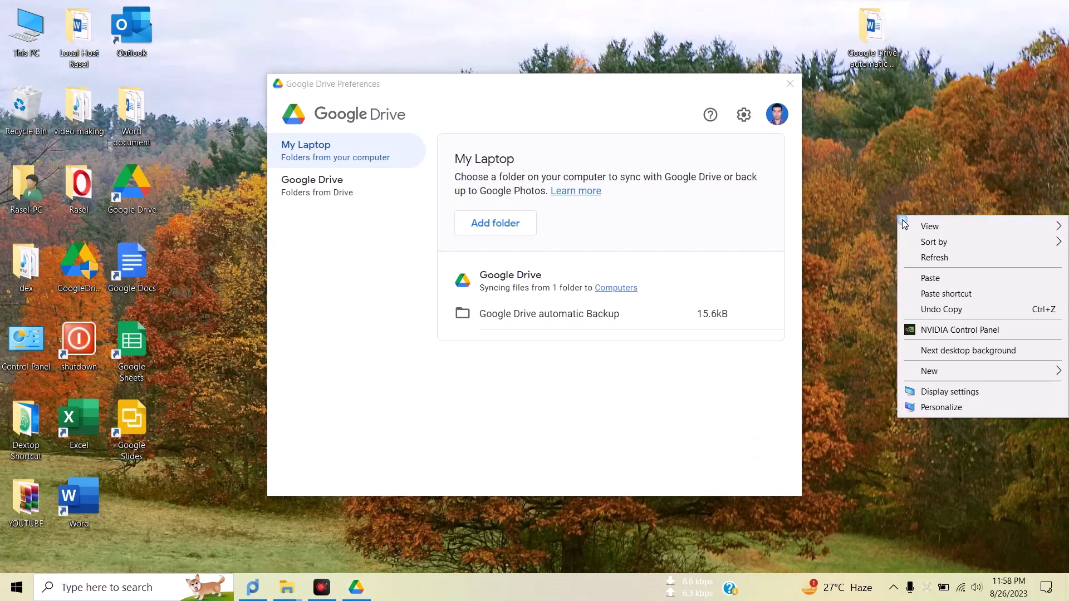
click(931, 257)
Check the About Bangladesh file's size in its properties and compare it with the backup folder's size in the Google Drive preferences
double_click(864, 54)
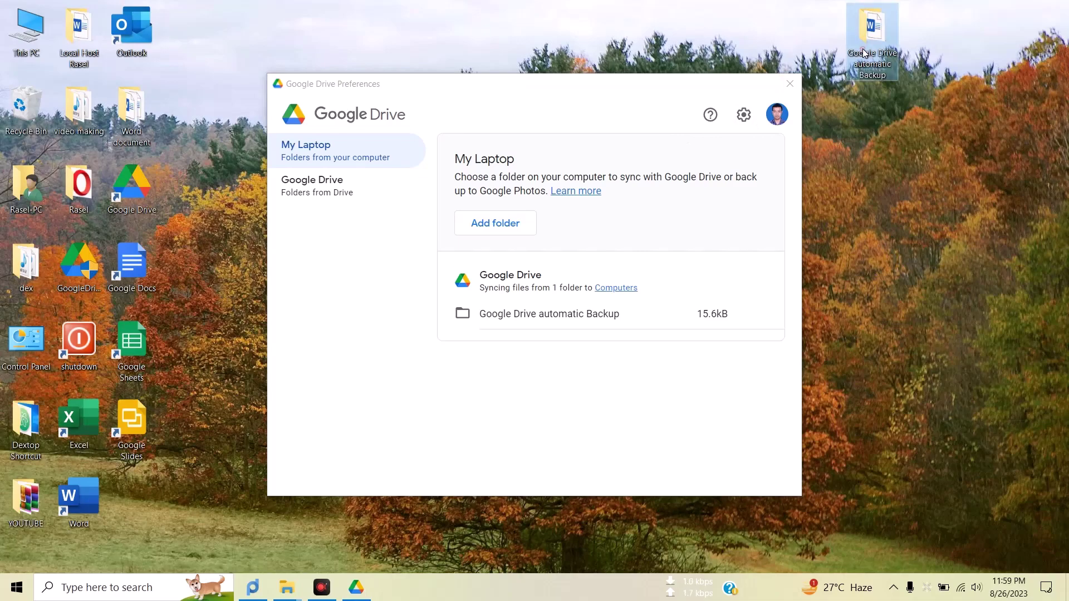
right_click(517, 213)
click(559, 563)
drag(624, 365, 591, 365)
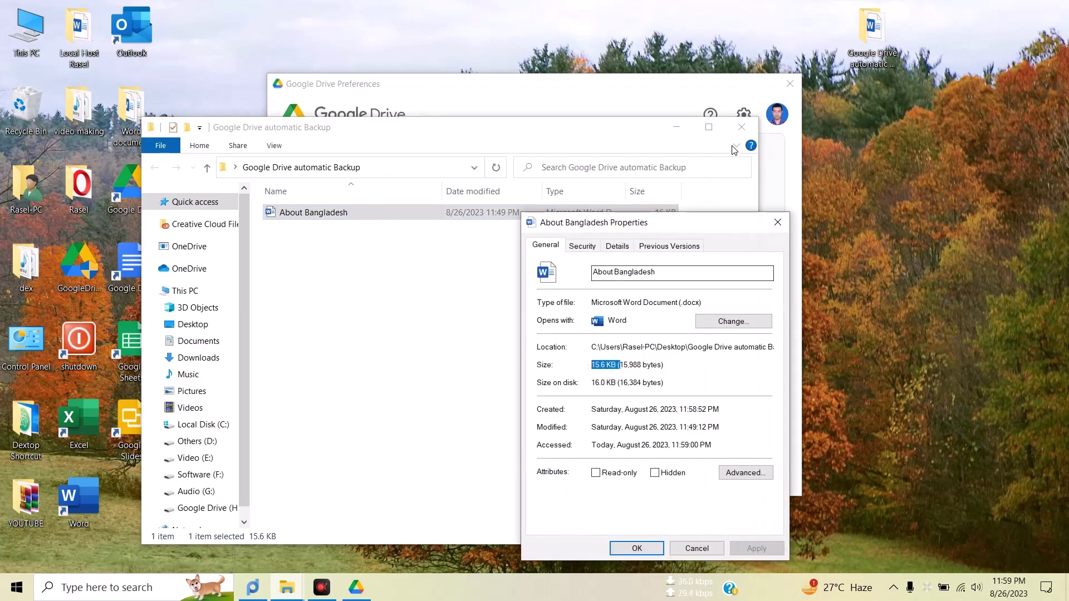
click(777, 223)
click(749, 130)
drag(485, 315, 717, 314)
click(738, 312)
click(691, 413)
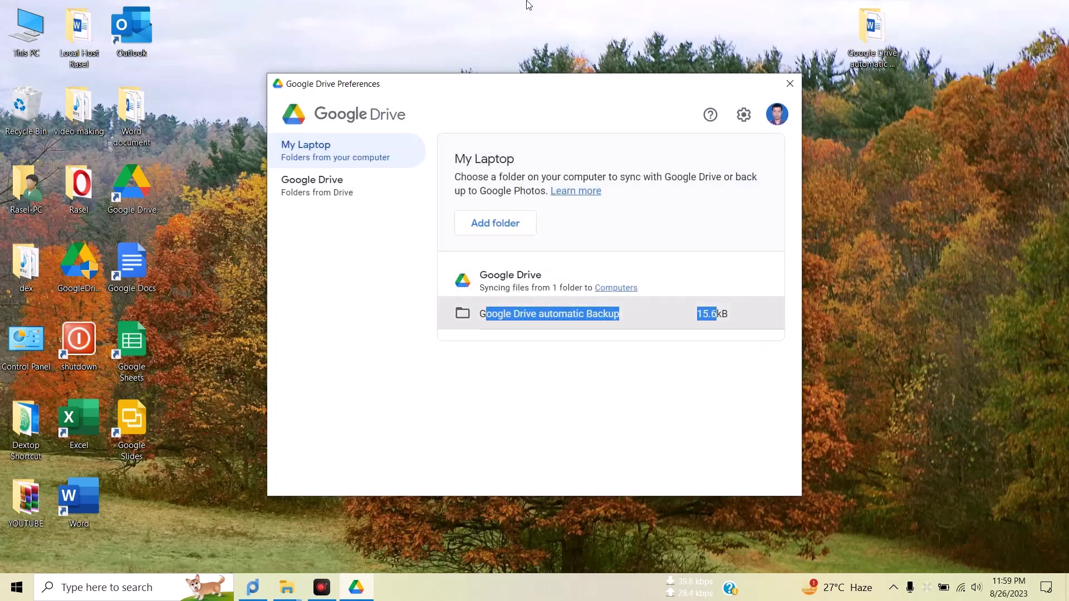
Refresh the desktop and close the Google Drive Preferences window
right_click(874, 186)
click(902, 226)
click(790, 83)
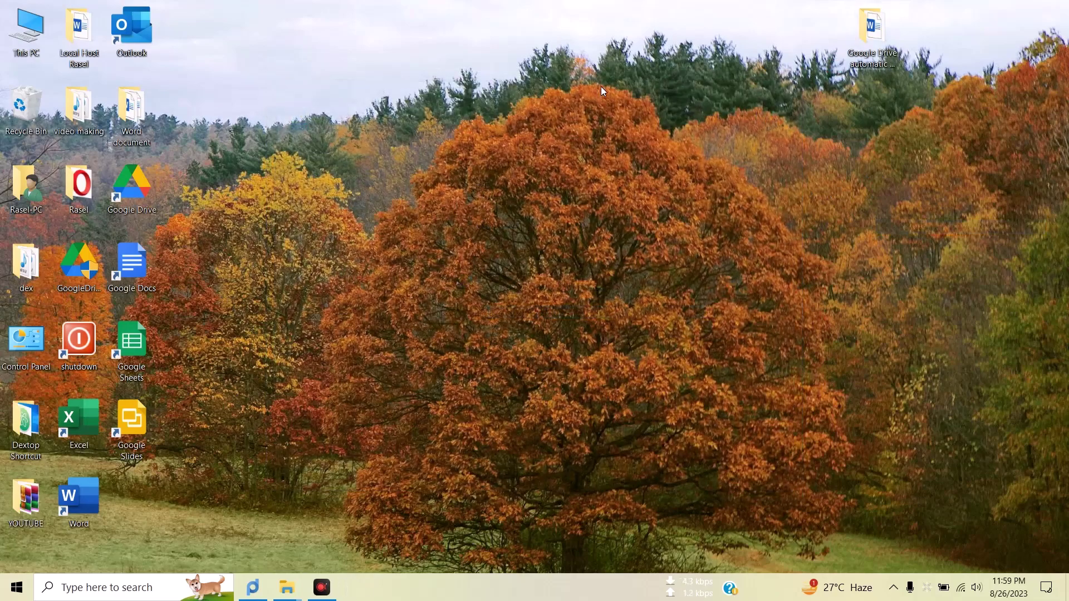
right_click(601, 85)
click(646, 130)
right_click(636, 108)
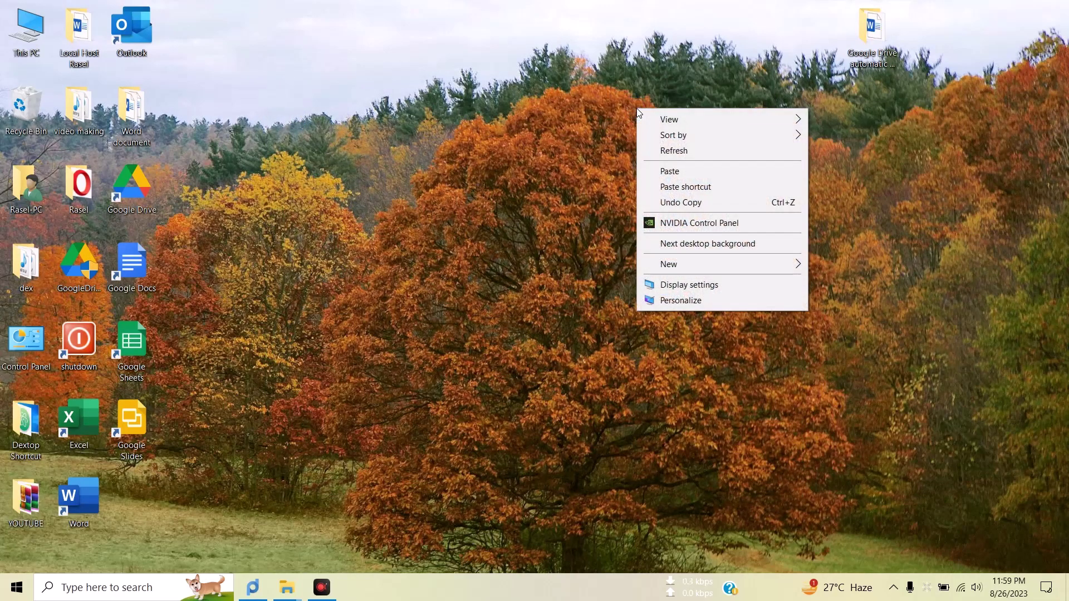
click(694, 153)
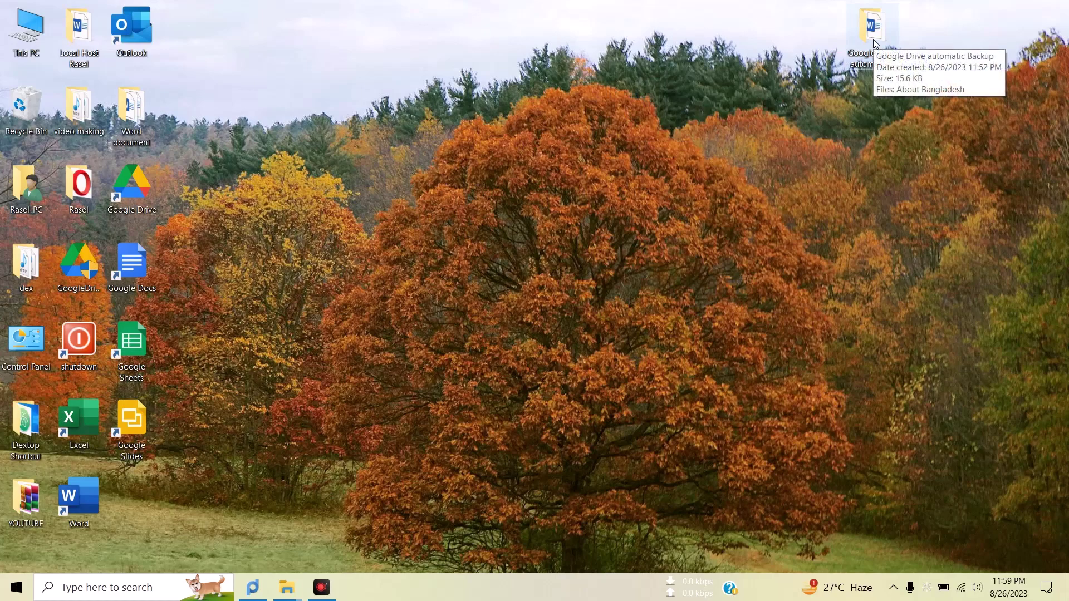
right_click(530, 82)
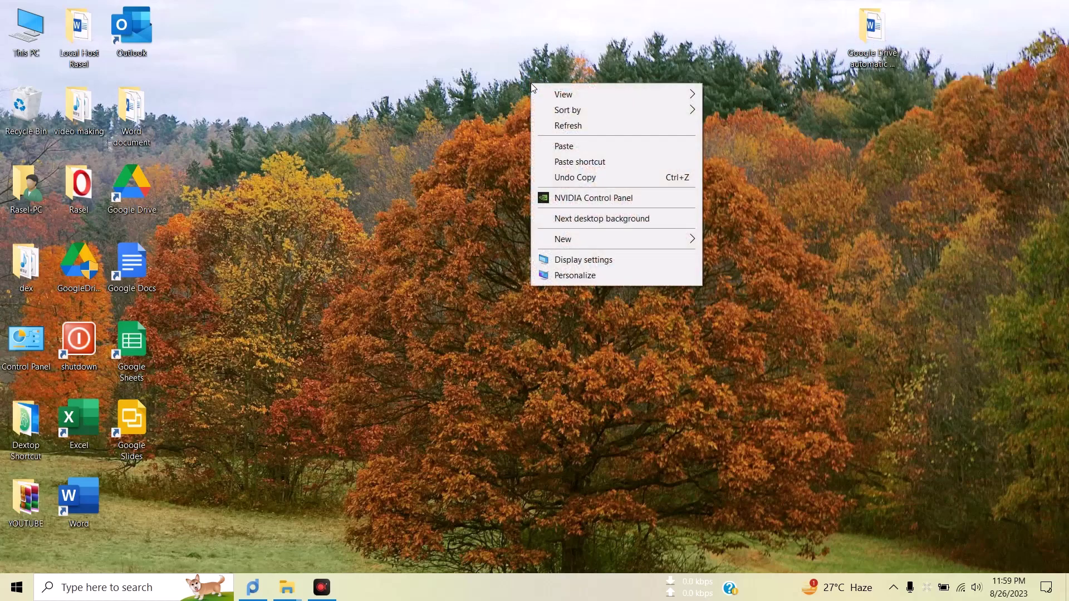
click(588, 130)
right_click(477, 44)
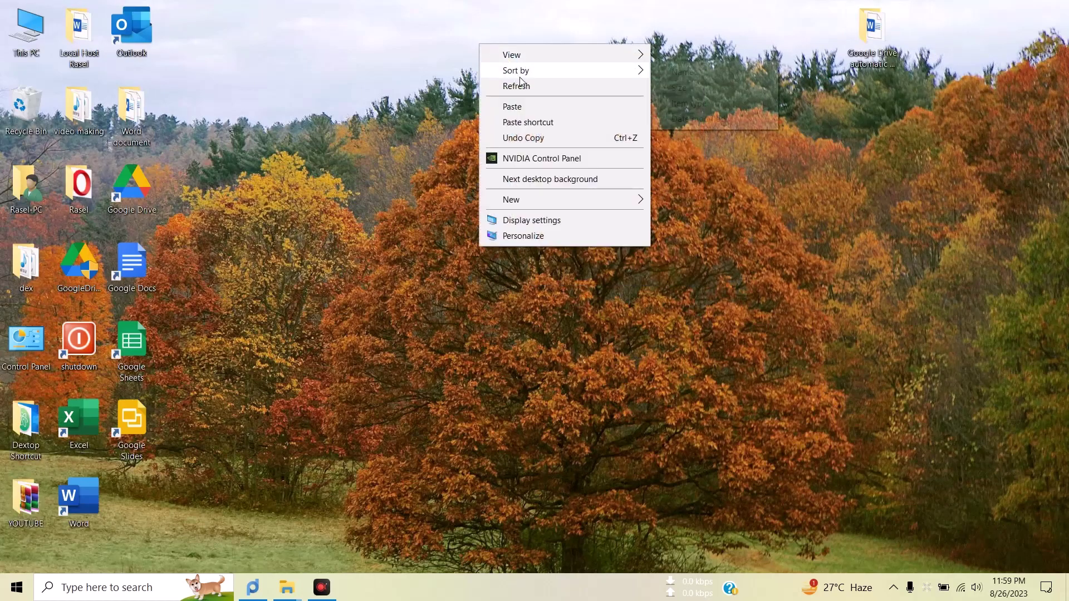
click(520, 80)
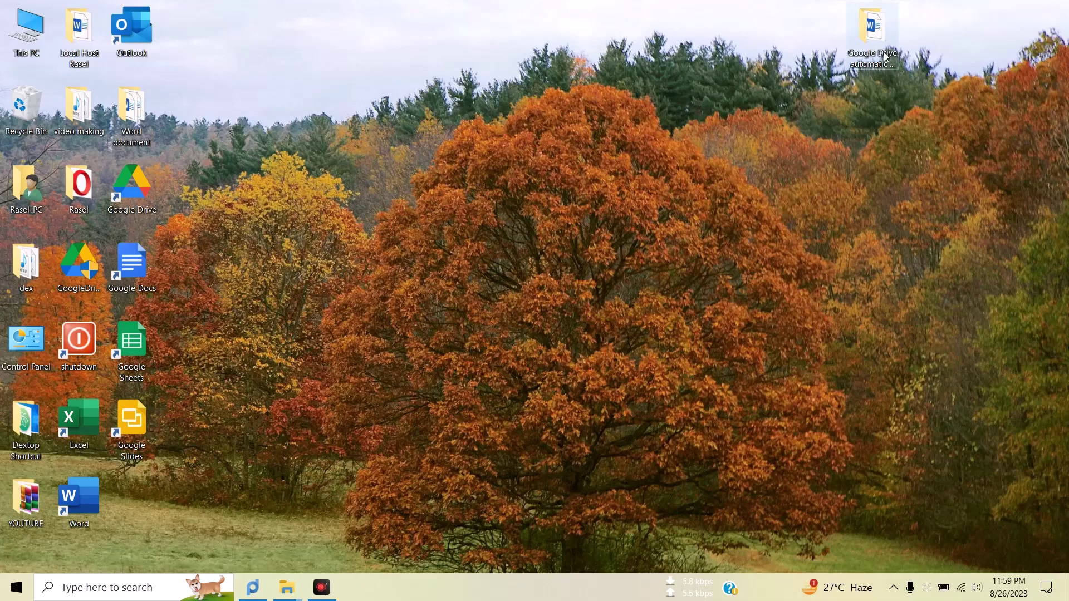
Move the Google Drive automatic Backup folder icon further toward the desktop's upper-right corner and refresh the desktop
click(872, 34)
drag(891, 60, 983, 60)
right_click(732, 73)
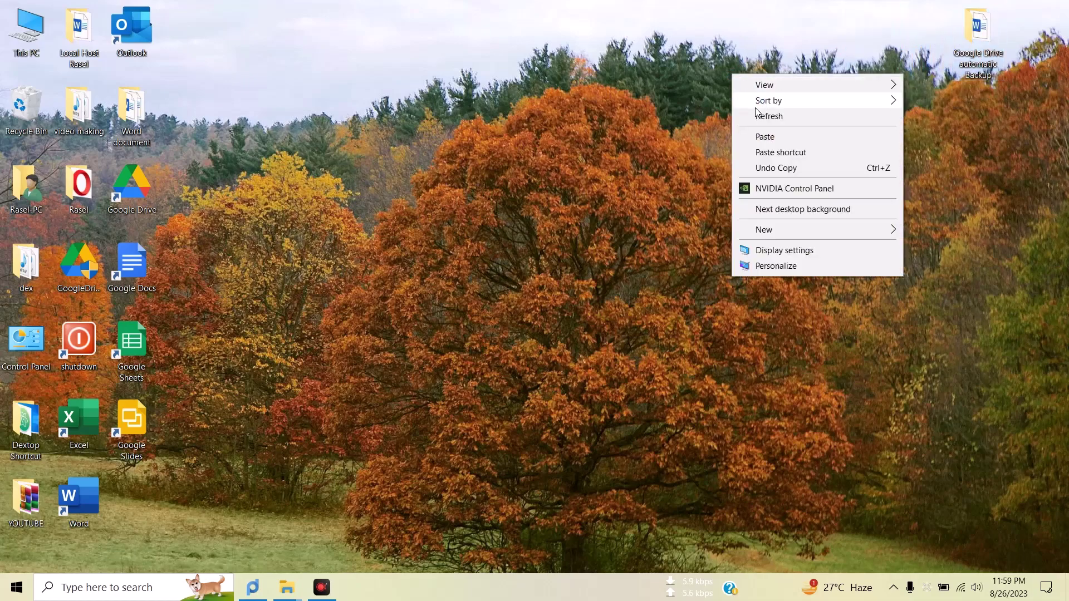
click(759, 115)
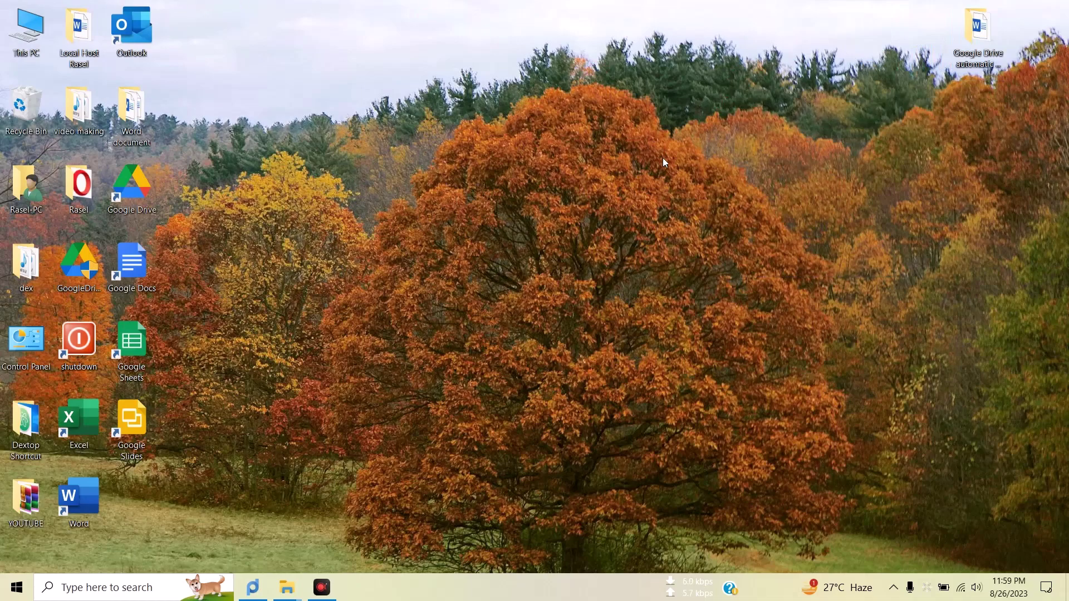
right_click(475, 78)
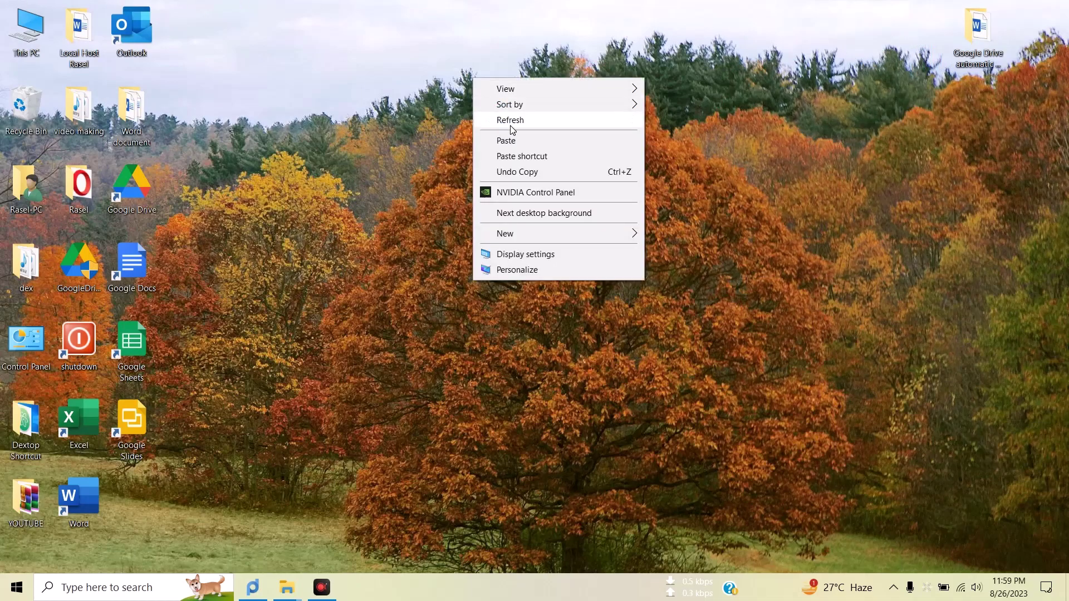
click(510, 122)
right_click(484, 98)
click(512, 137)
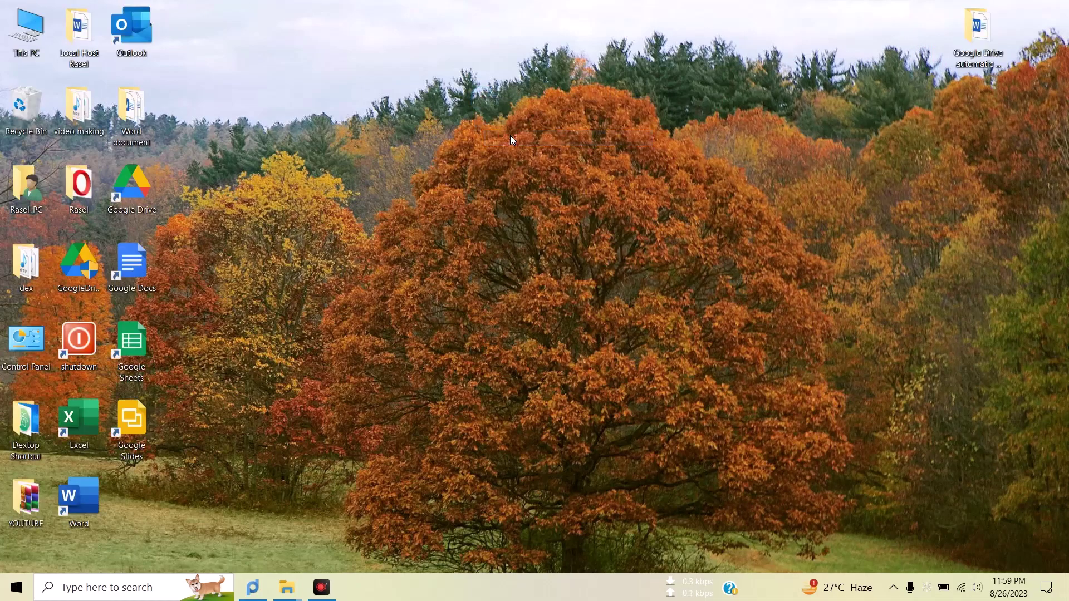
right_click(446, 81)
click(481, 122)
right_click(477, 135)
click(510, 177)
right_click(485, 125)
click(512, 165)
right_click(481, 110)
click(514, 151)
right_click(477, 111)
click(513, 153)
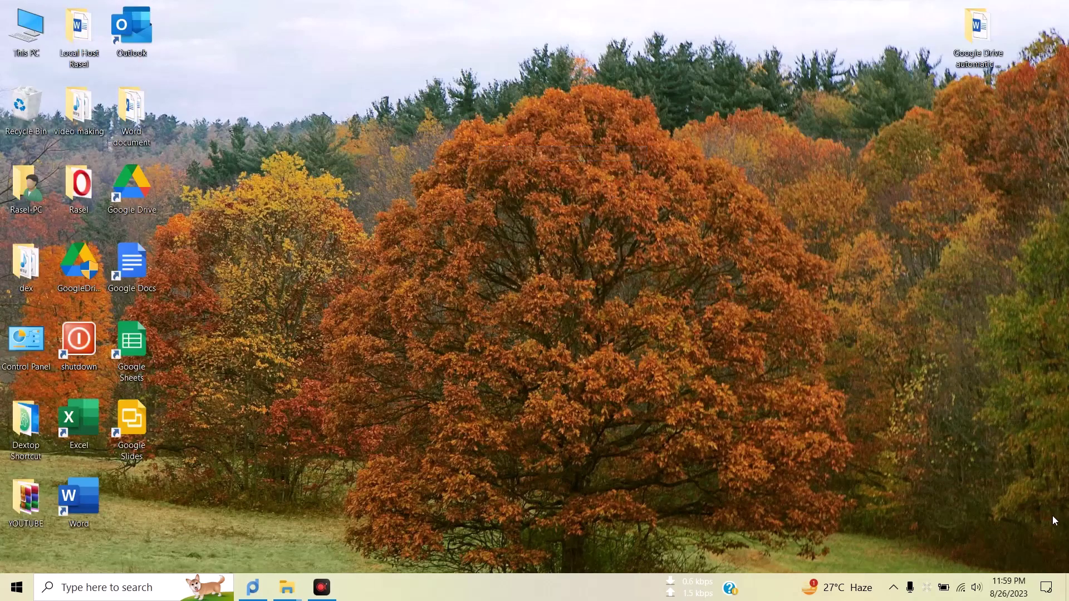